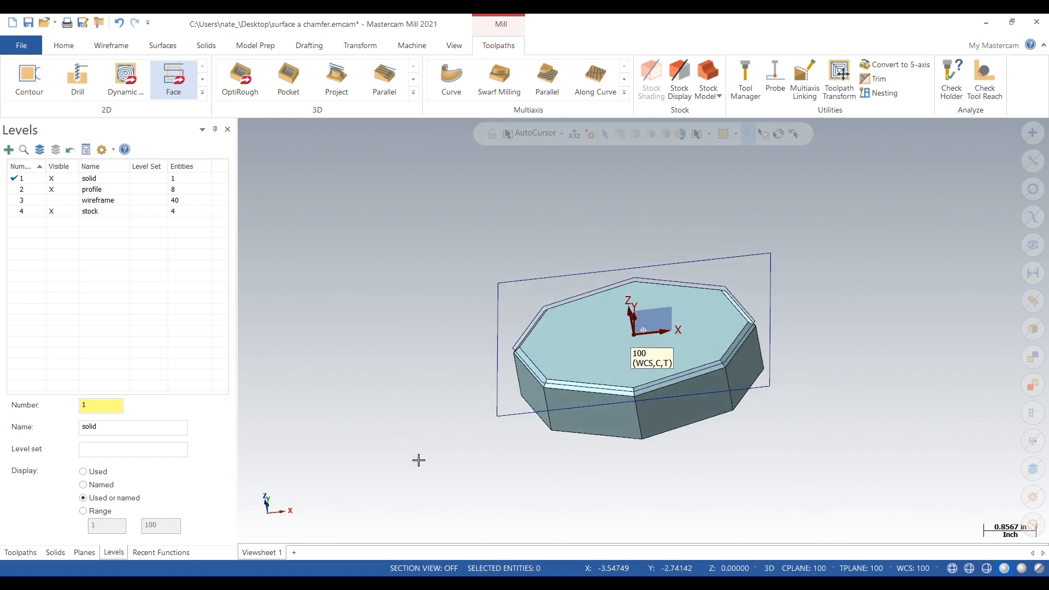
- Start a Dynamic Mill toolpath with the rectangular stock boundary around the part as the machining region
click(20, 552)
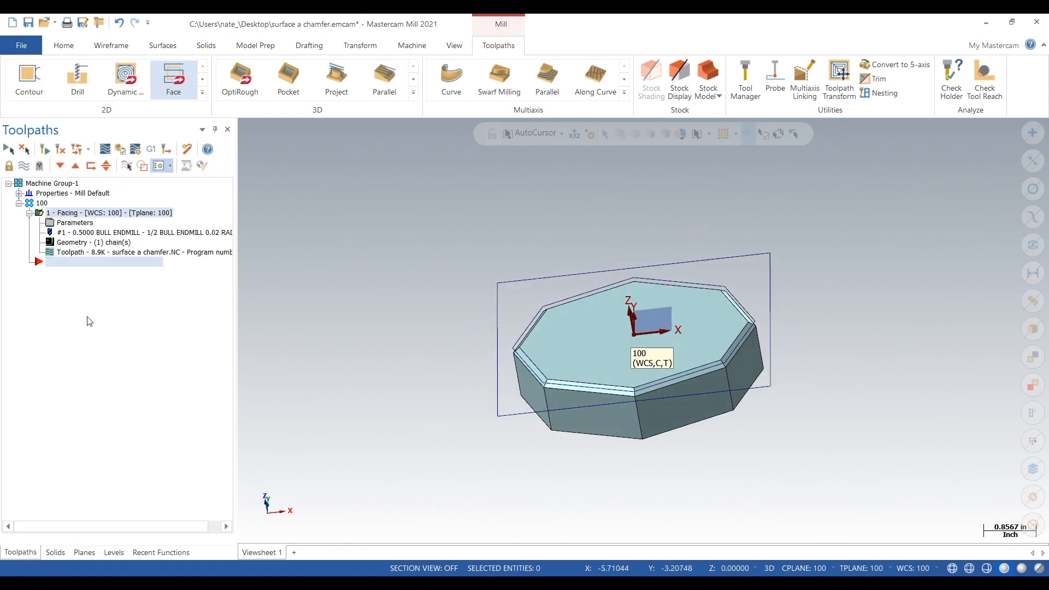
middle_drag(386, 330, 419, 355)
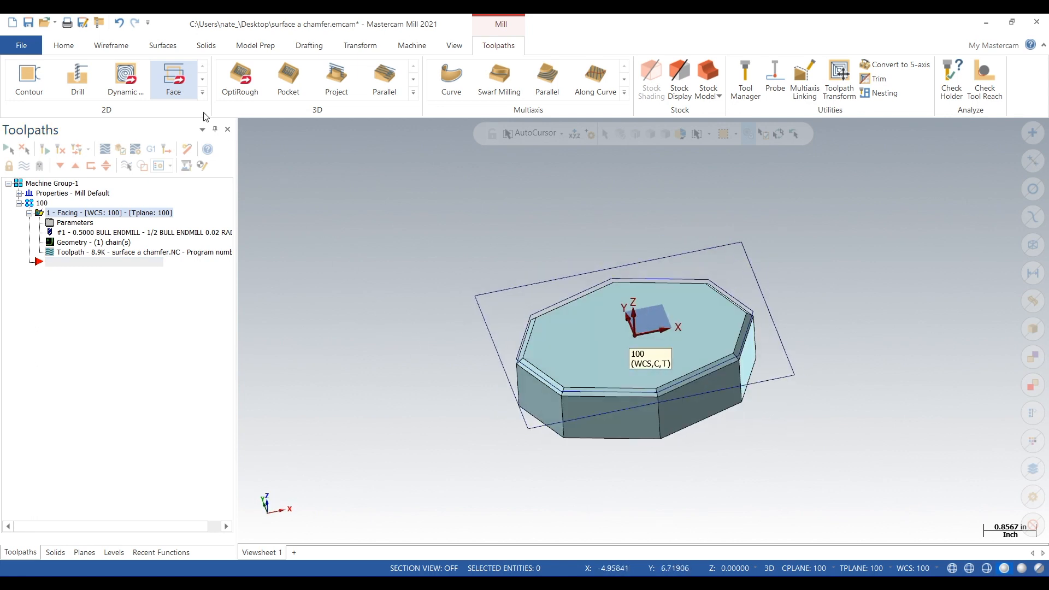
click(123, 80)
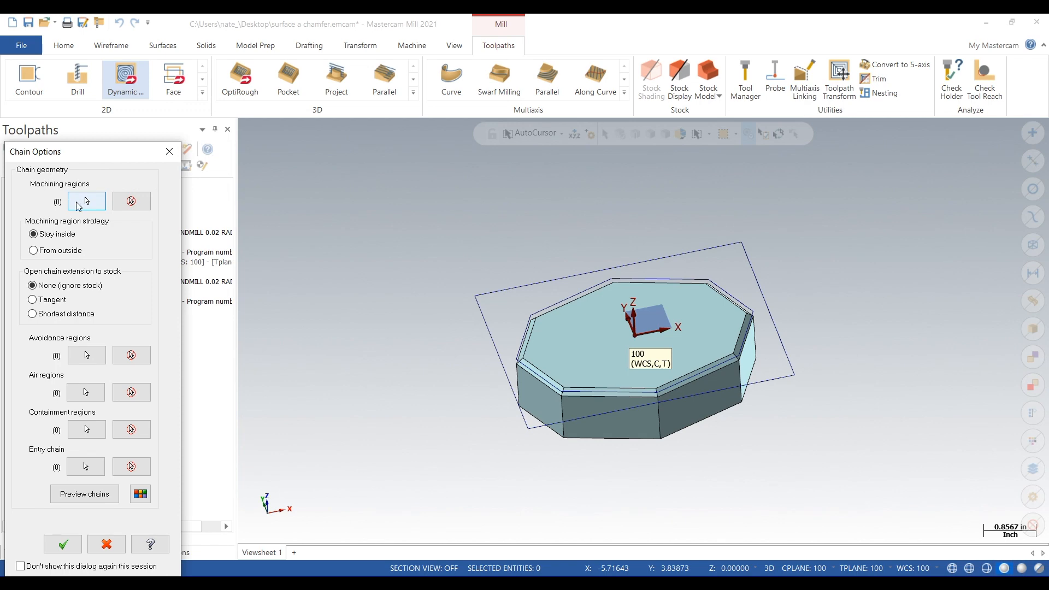
click(86, 201)
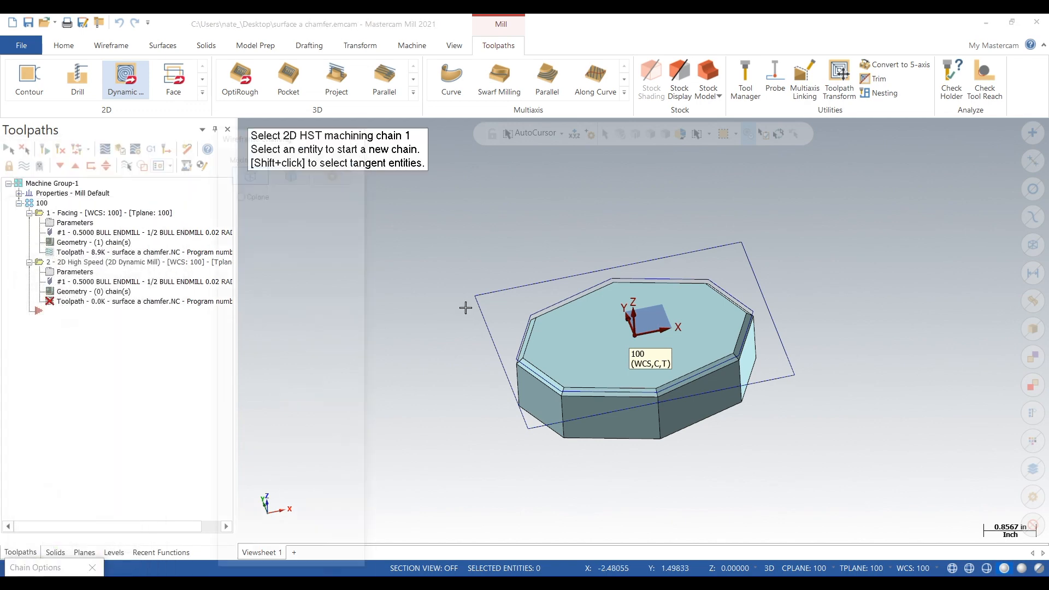
click(500, 287)
click(249, 558)
- Add the octagonal profile on the part's top edge as the avoidance region and accept the chain geometry
click(86, 355)
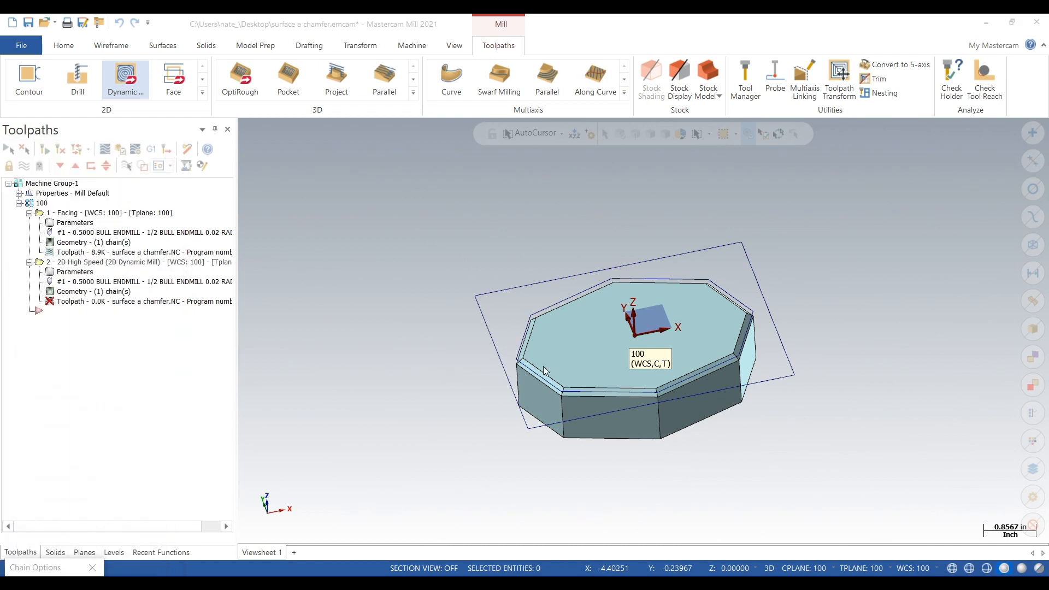
click(562, 300)
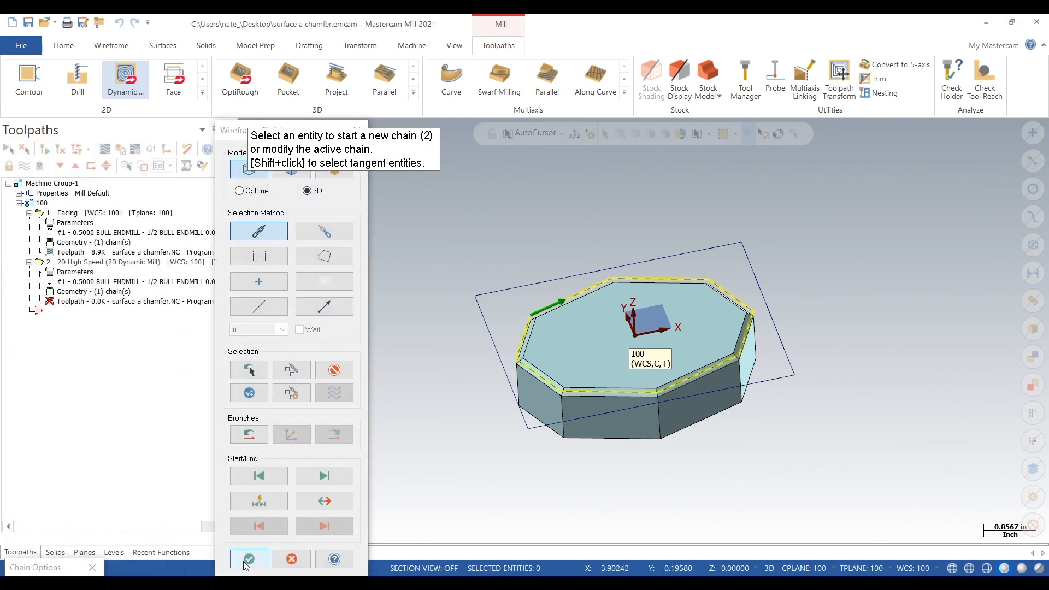
click(249, 558)
click(62, 544)
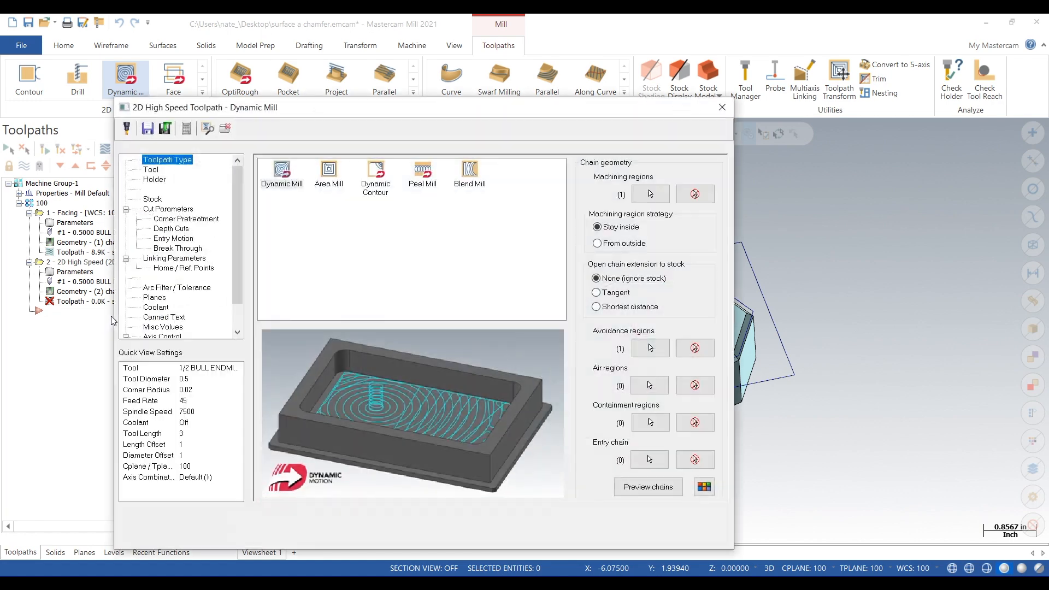
- Set the Dynamic Mill stepover to 0.05 in the cut parameters
click(153, 170)
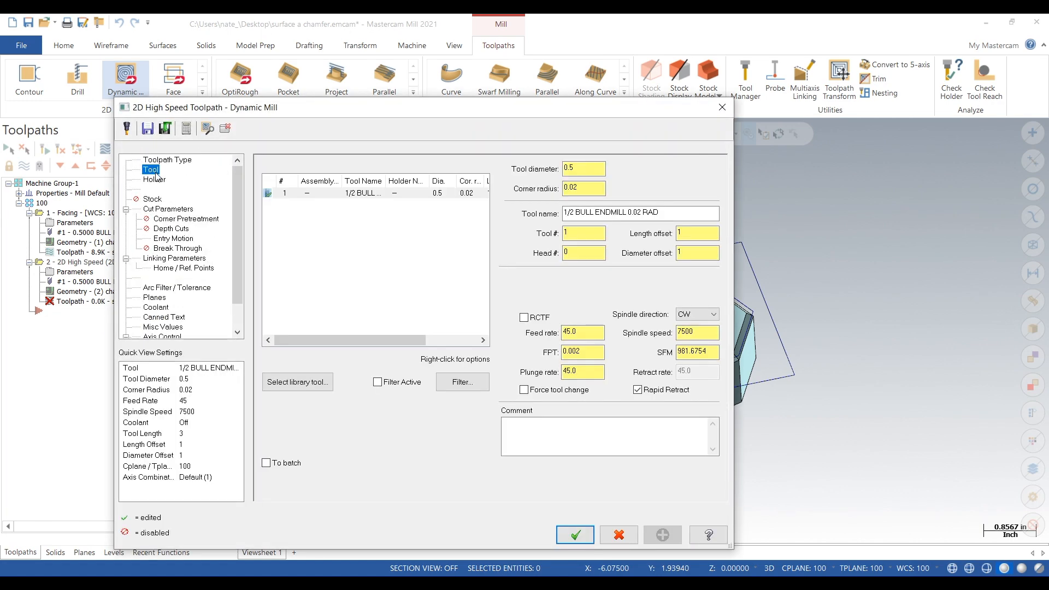
click(174, 213)
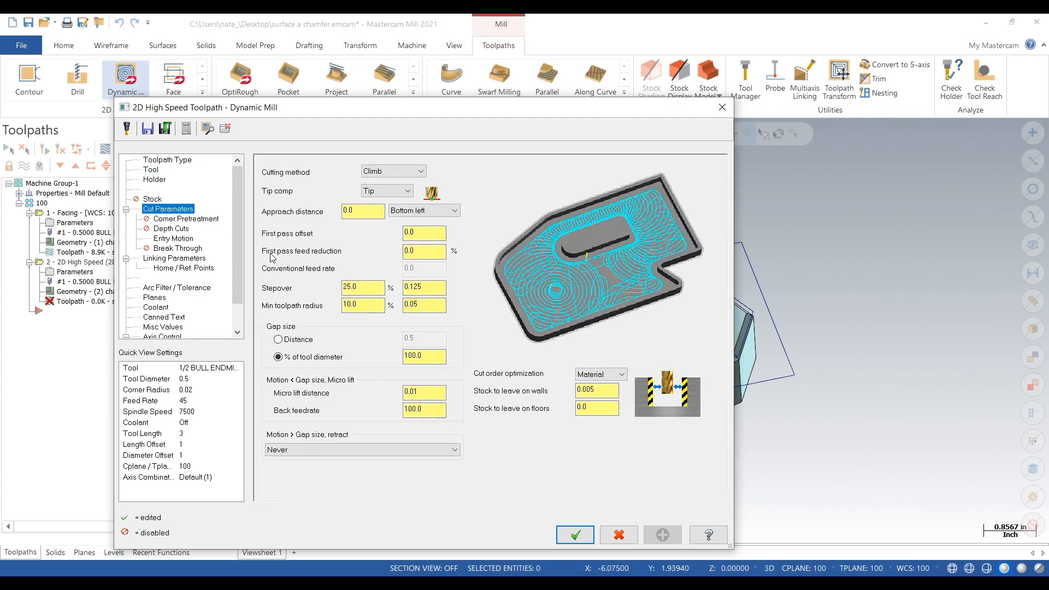
click(443, 287)
double_click(443, 287)
text(0)
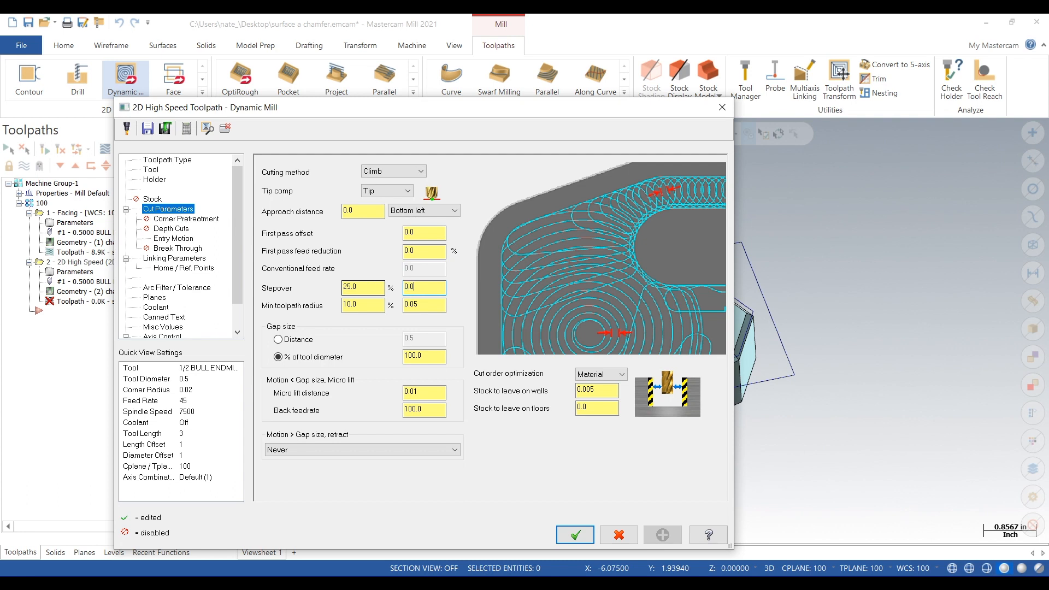
click(441, 307)
click(609, 390)
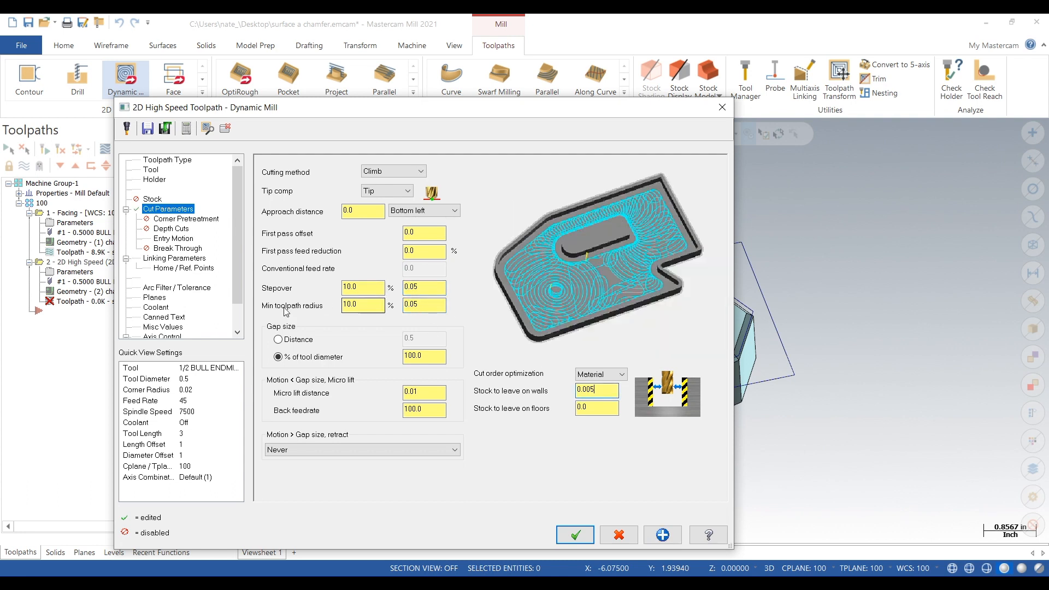
- Set the incremental linking depth to -1.03 and generate the Dynamic Mill toolpath with the 1/2 bull endmill
click(189, 259)
double_click(522, 418)
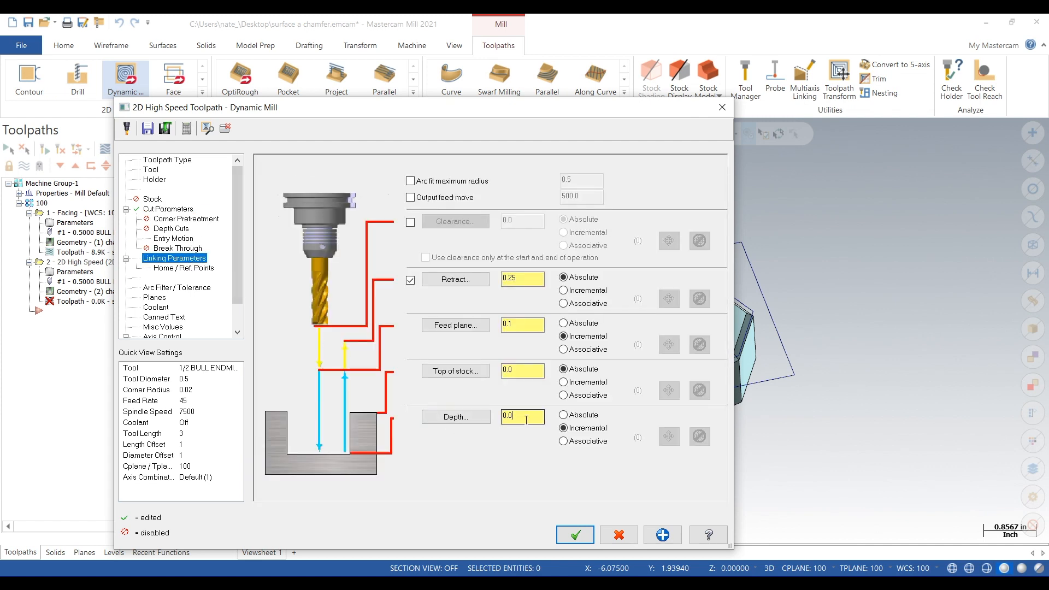
text(-)
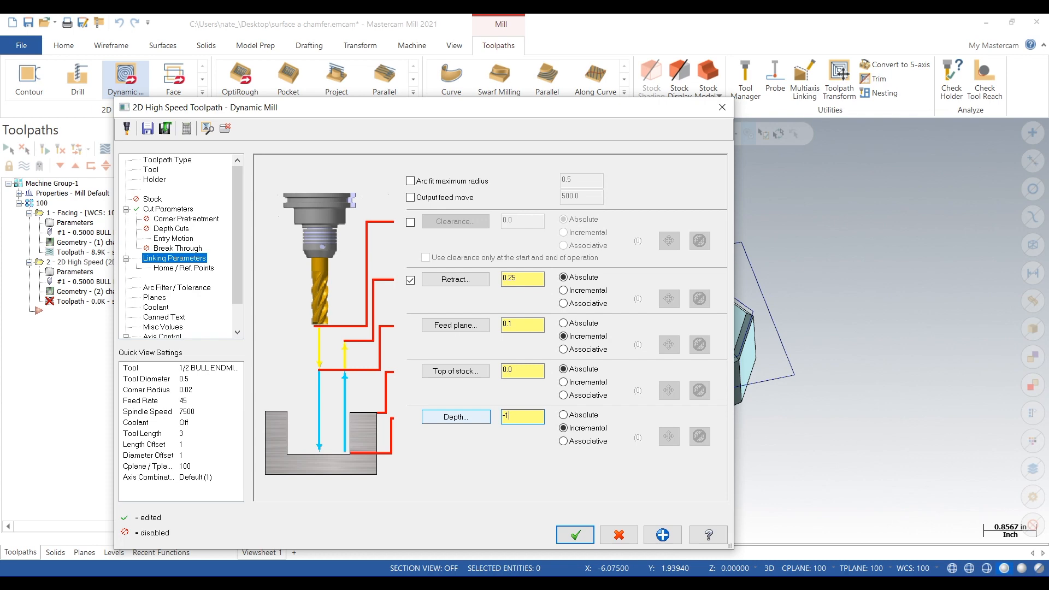
click(164, 210)
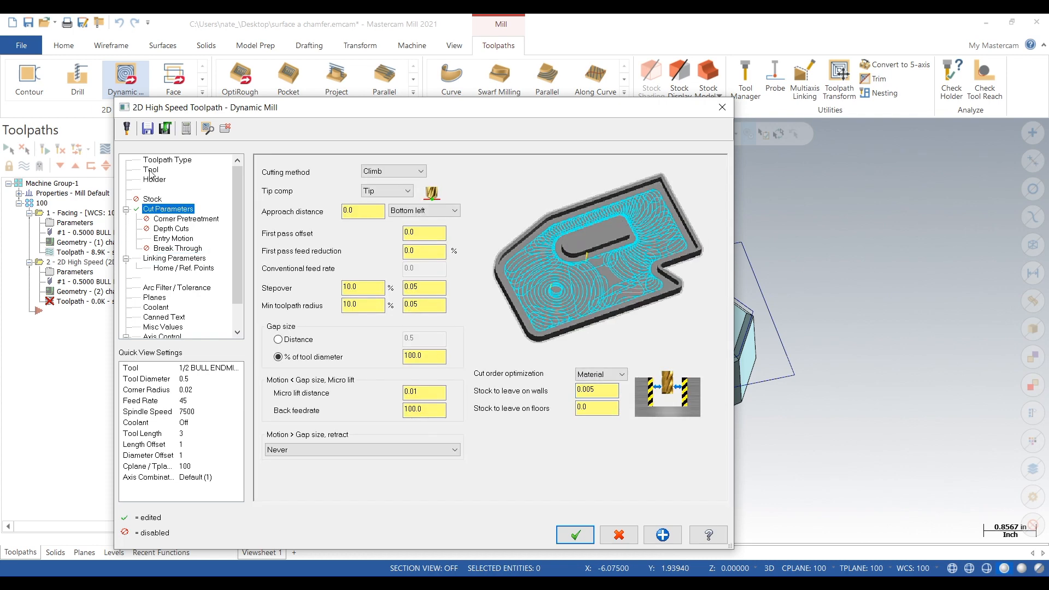
click(150, 170)
click(574, 535)
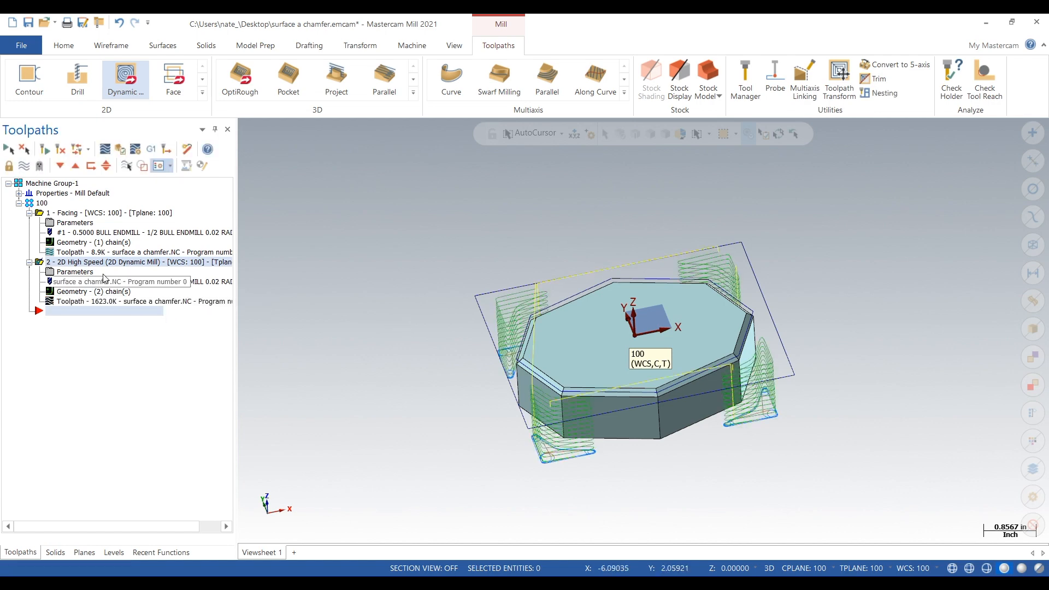
- Change the Dynamic Mill's machining region strategy to From outside and regenerate the toolpath
click(93, 292)
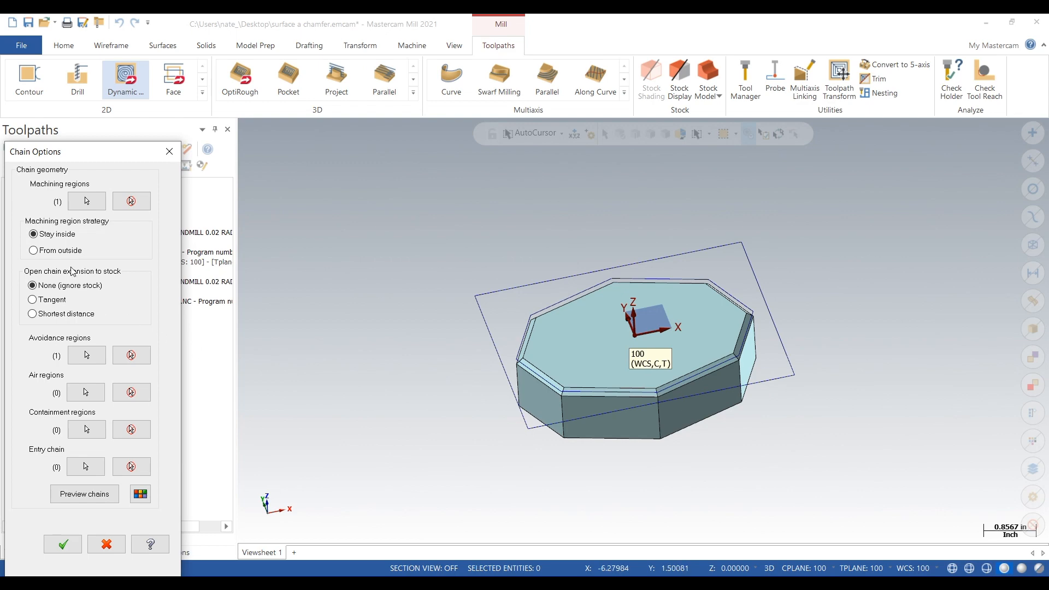
click(35, 250)
click(65, 543)
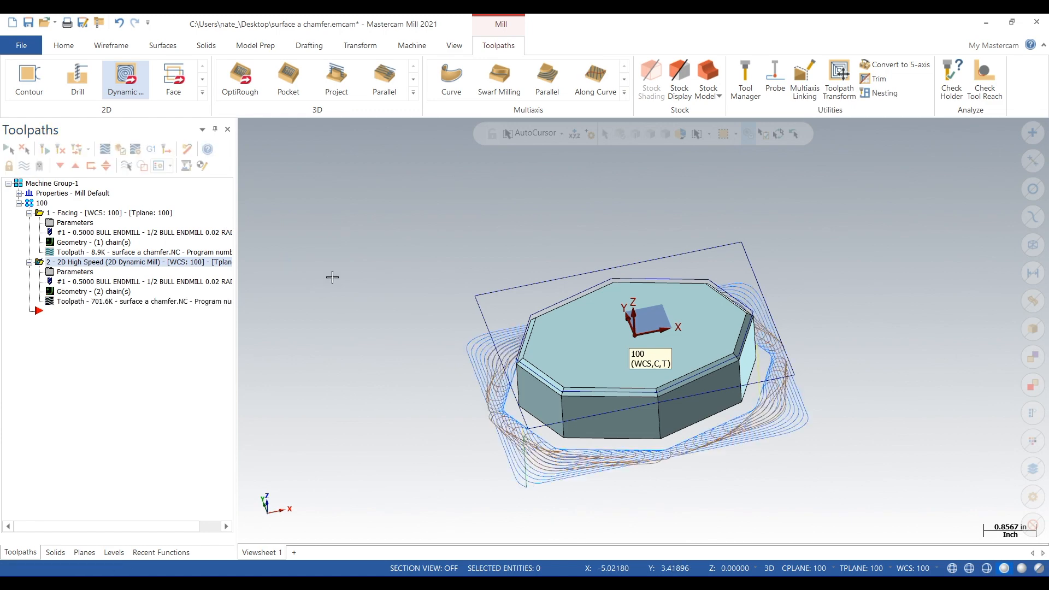
- Backplot the Dynamic Mill operation to examine the tool motion around the part
mouse_move(391, 318)
middle_down()
mouse_move(375, 333)
mouse_move(377, 358)
mouse_move(395, 335)
mouse_move(386, 335)
middle_up()
click(105, 149)
click(244, 127)
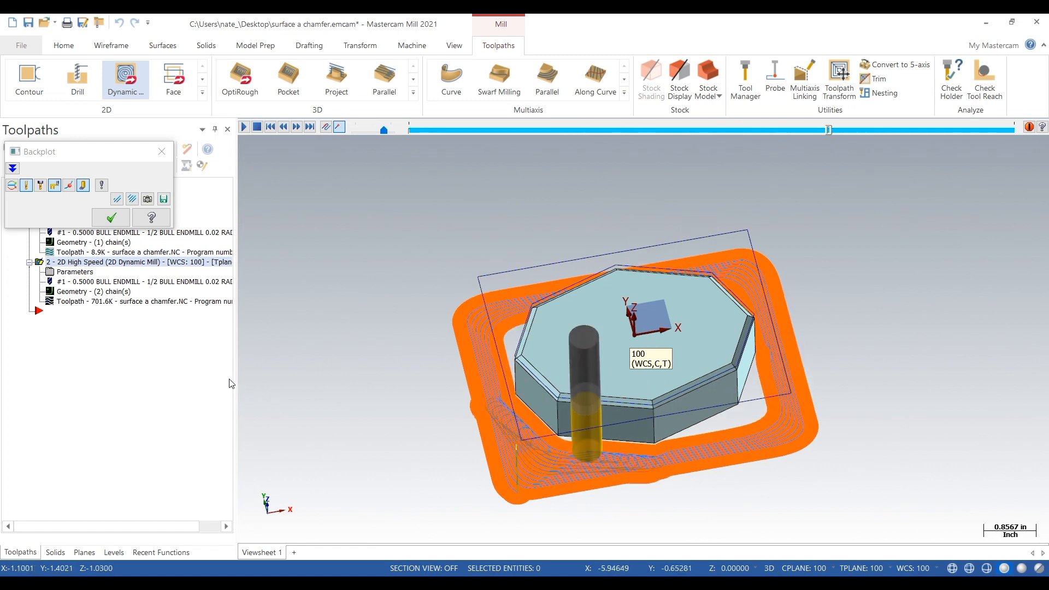
click(112, 218)
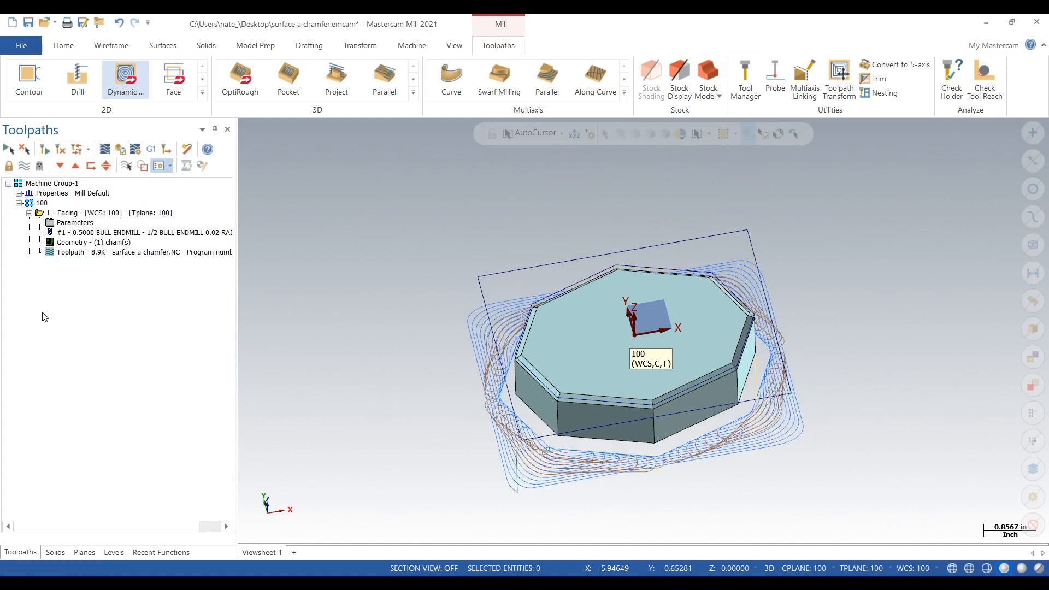
- Start a Surface Finish Flowline toolpath and select the eight chamfer faces around the top edge as drive surfaces
click(413, 92)
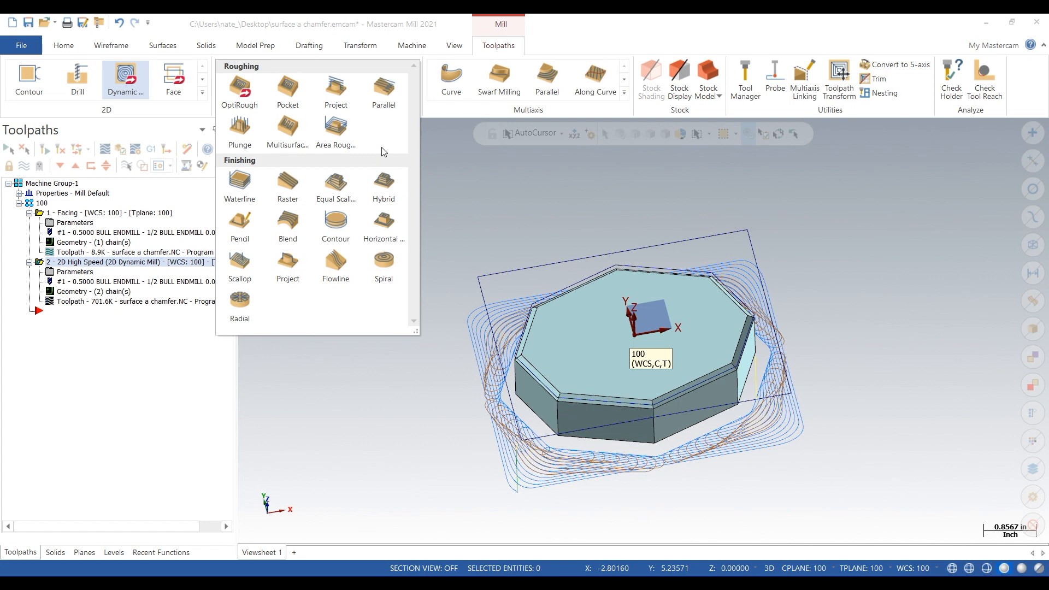
click(330, 265)
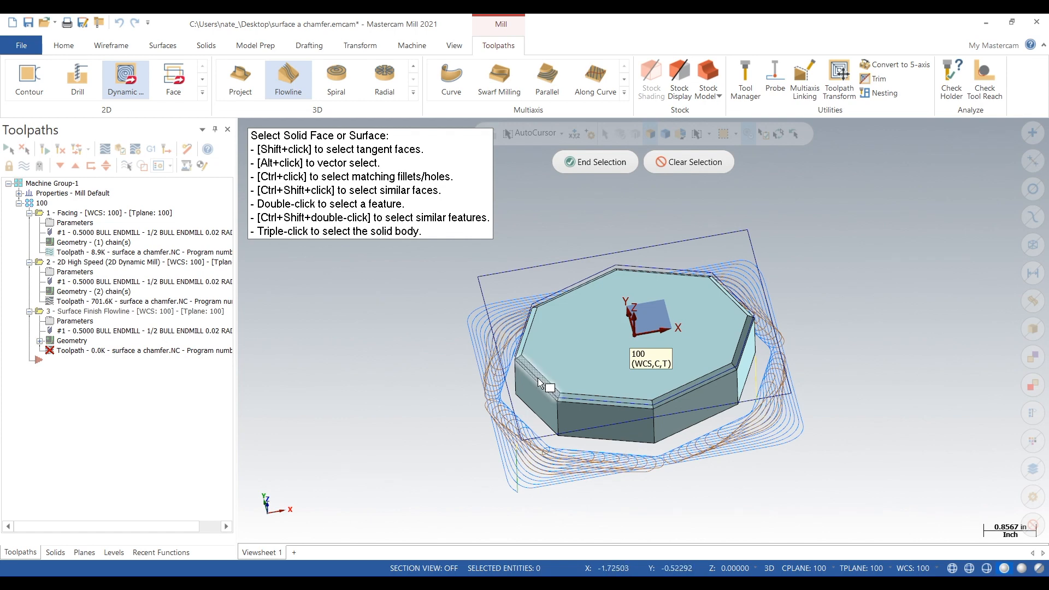
scroll(539, 383, up, 5)
scroll(540, 382, down, 2)
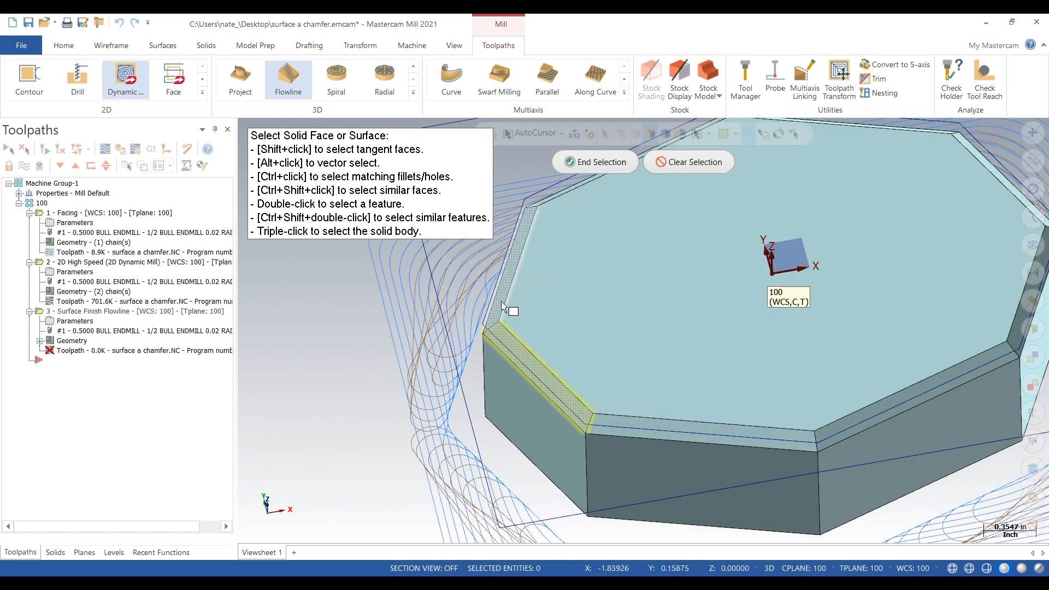
scroll(568, 279, down, 2)
click(576, 393)
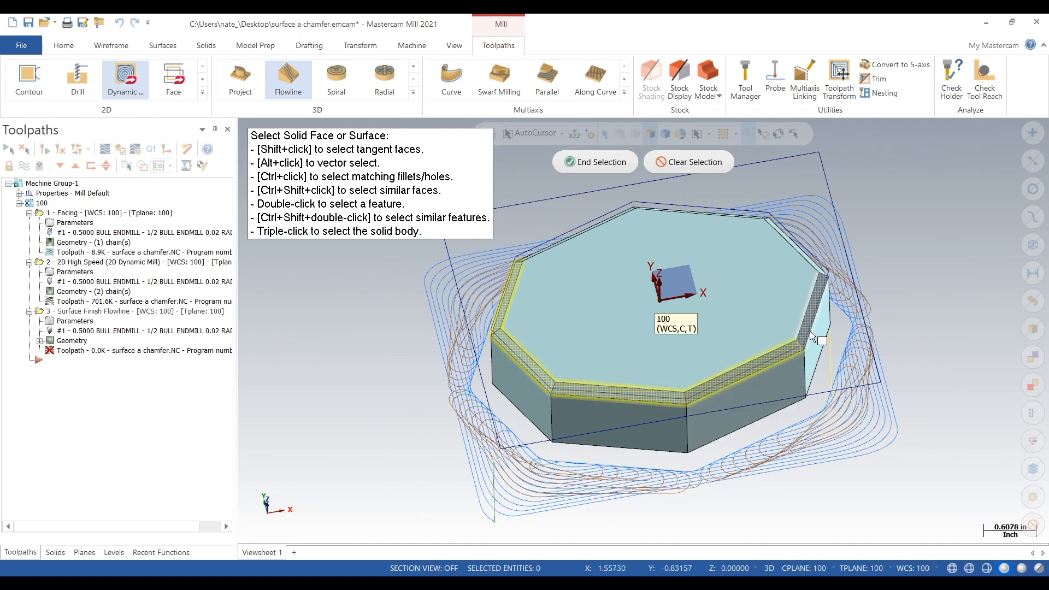
click(798, 344)
key(alt+1)
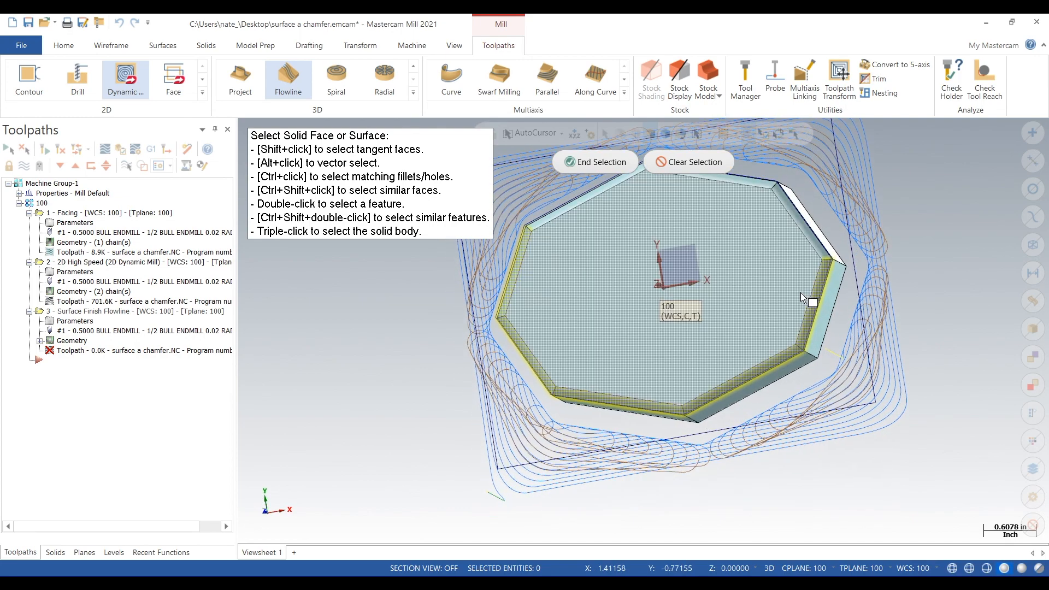
scroll(838, 270, up, 2)
click(841, 261)
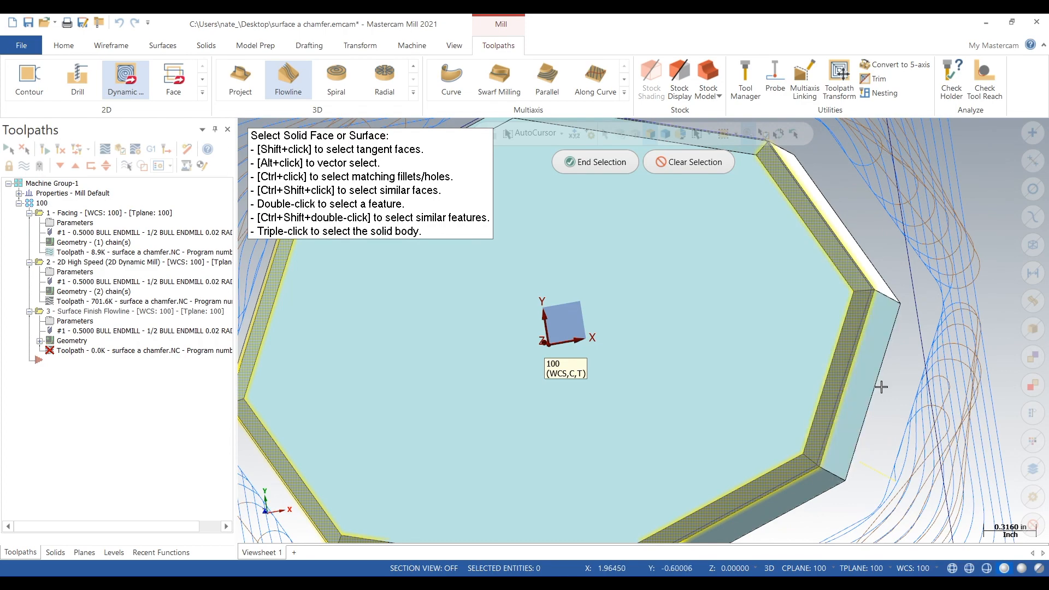
scroll(874, 388, down, 2)
scroll(764, 262, up, 1)
click(645, 250)
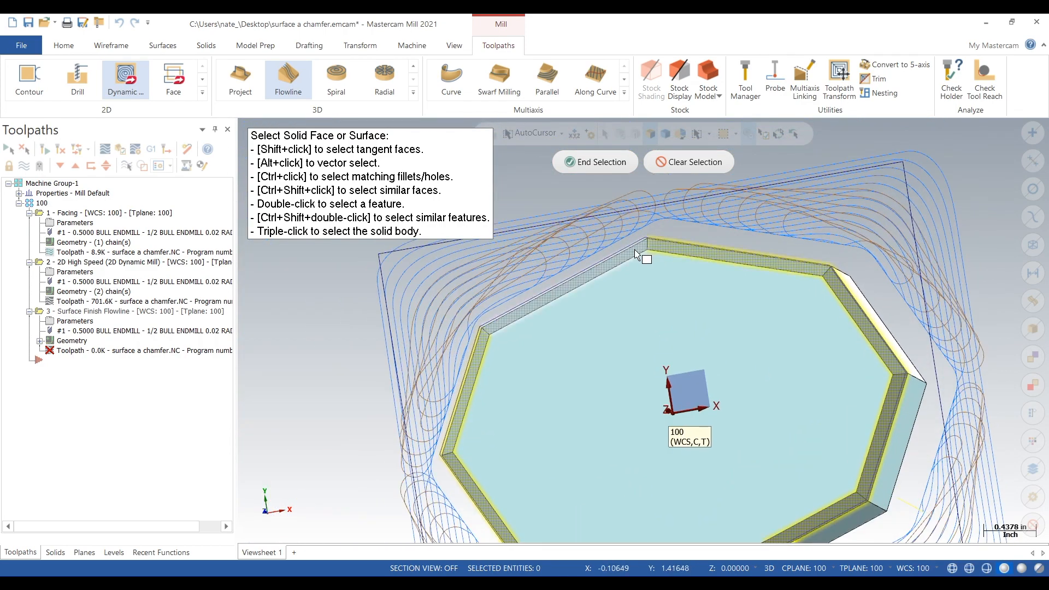
click(628, 162)
click(628, 162)
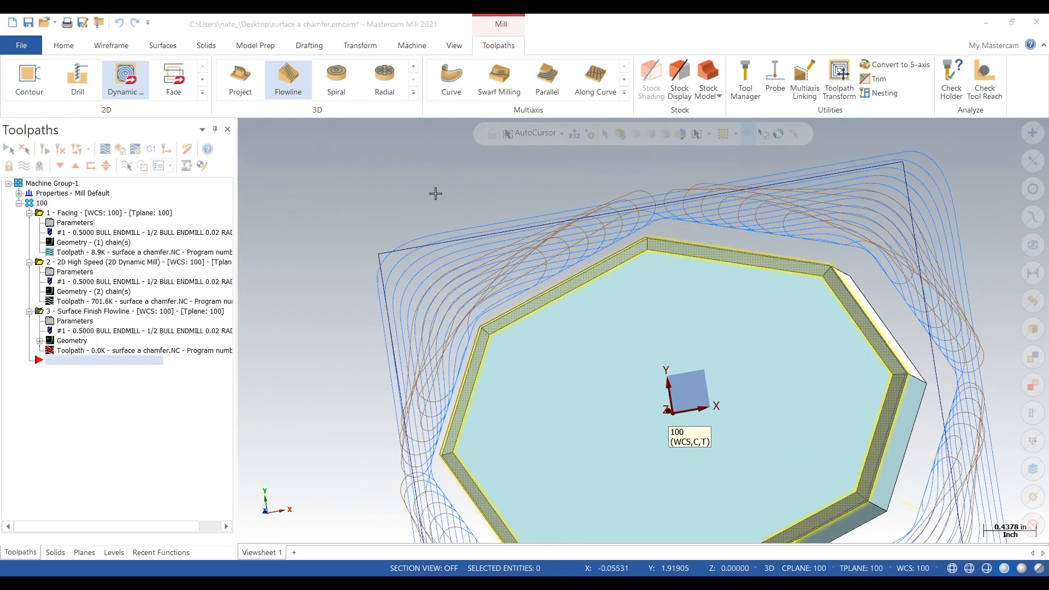
- Display the flowline directions on the selected chamfer faces and accept them
click(83, 374)
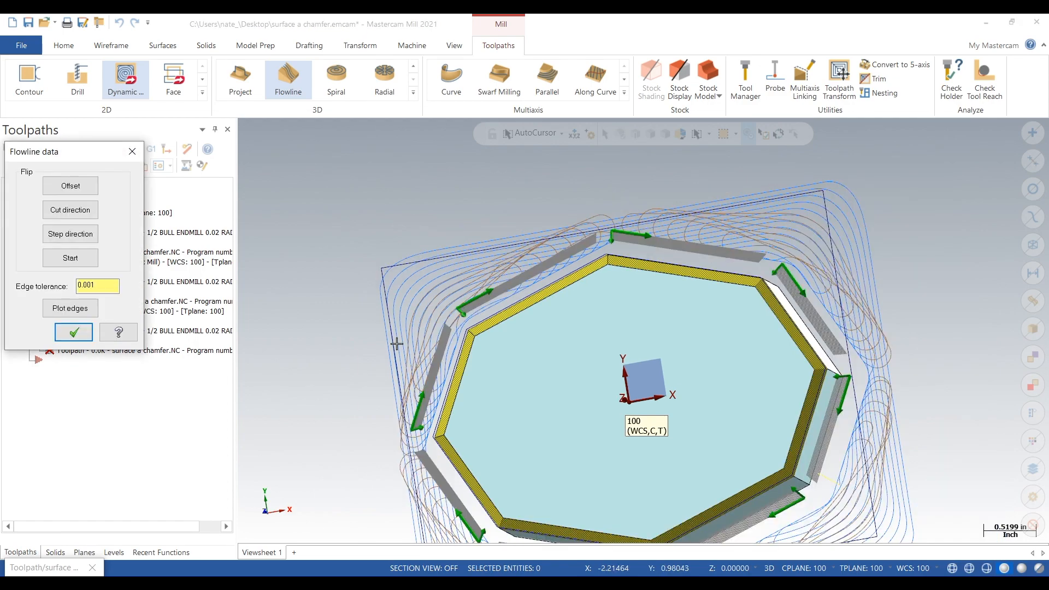
middle_drag(340, 317, 333, 265)
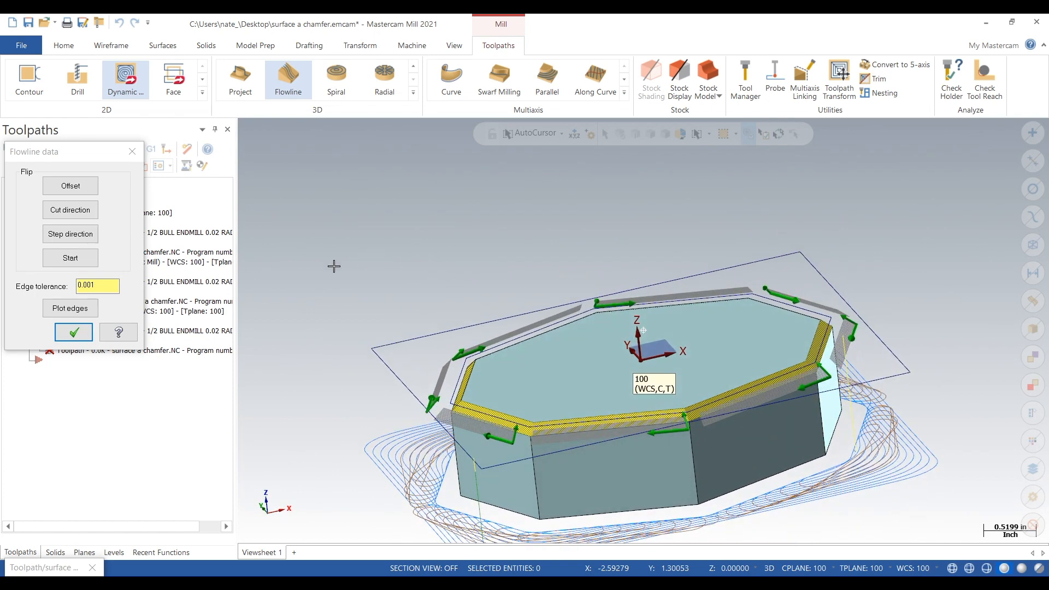
click(74, 333)
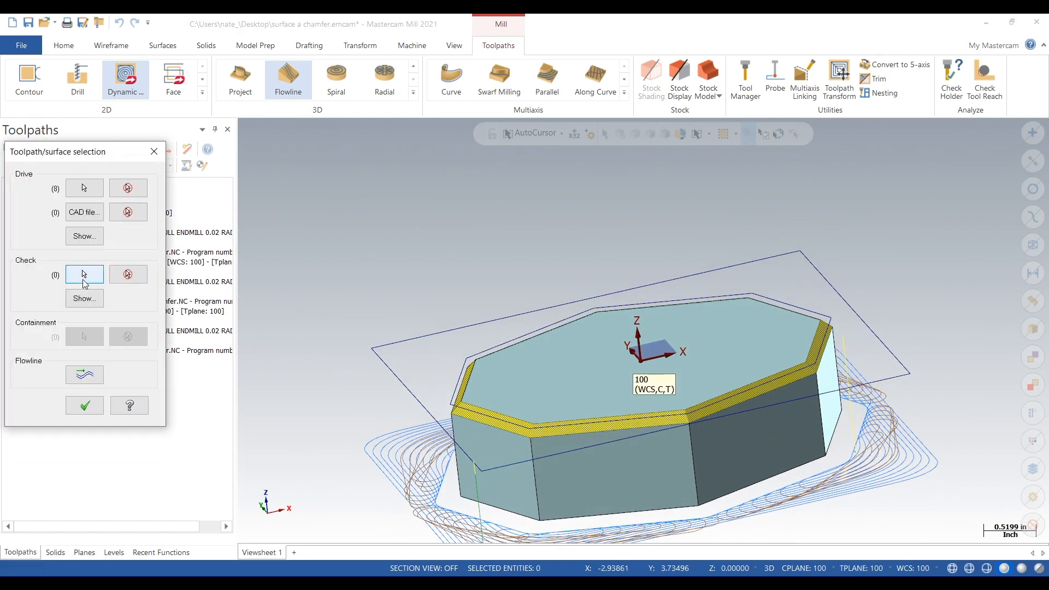
- Accept the surface selection and re-initialize the feeds and speeds for the 1/2 bull endmill
click(84, 404)
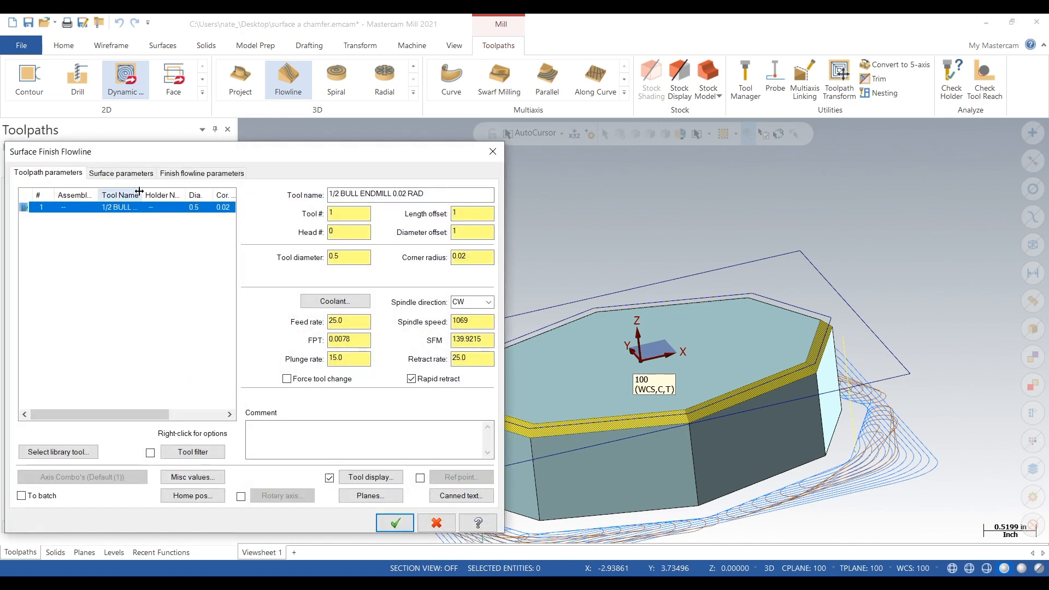
right_click(126, 209)
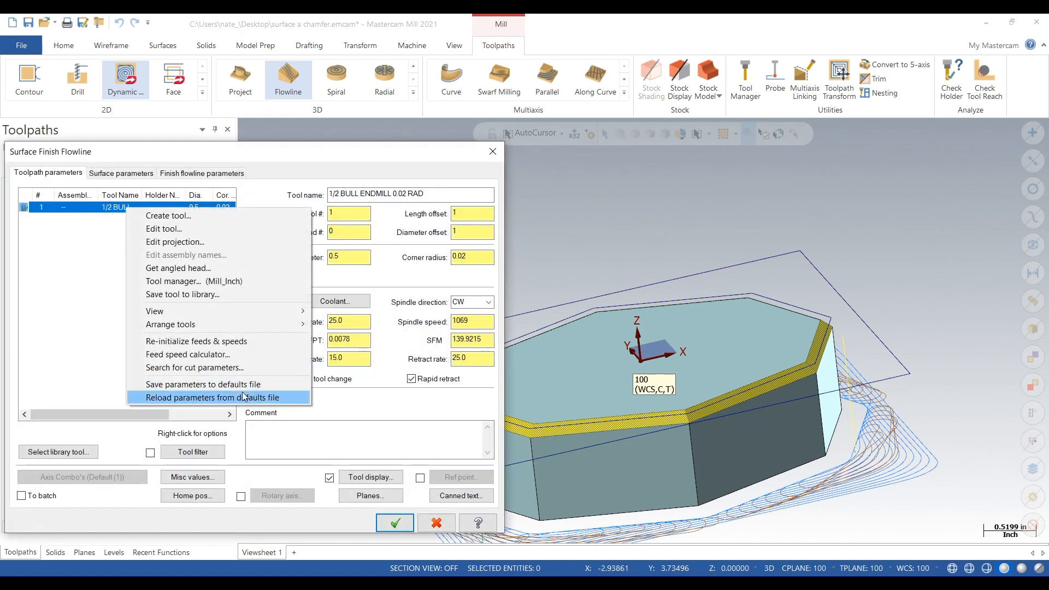
click(251, 342)
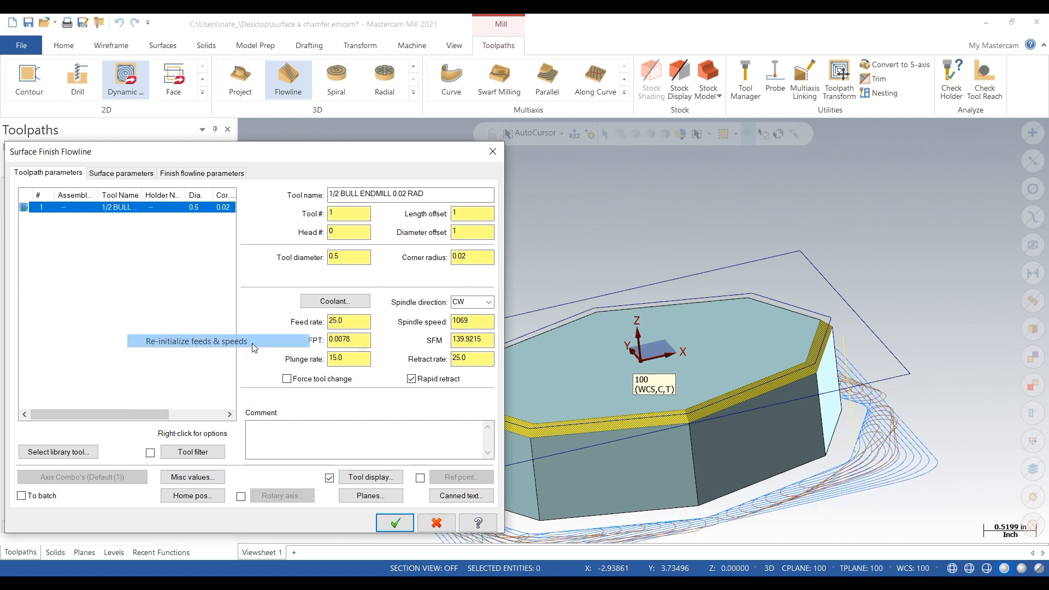
- Set the Flowline stepover control to a distance of 0.003 and the cutting method to Spiral
click(119, 173)
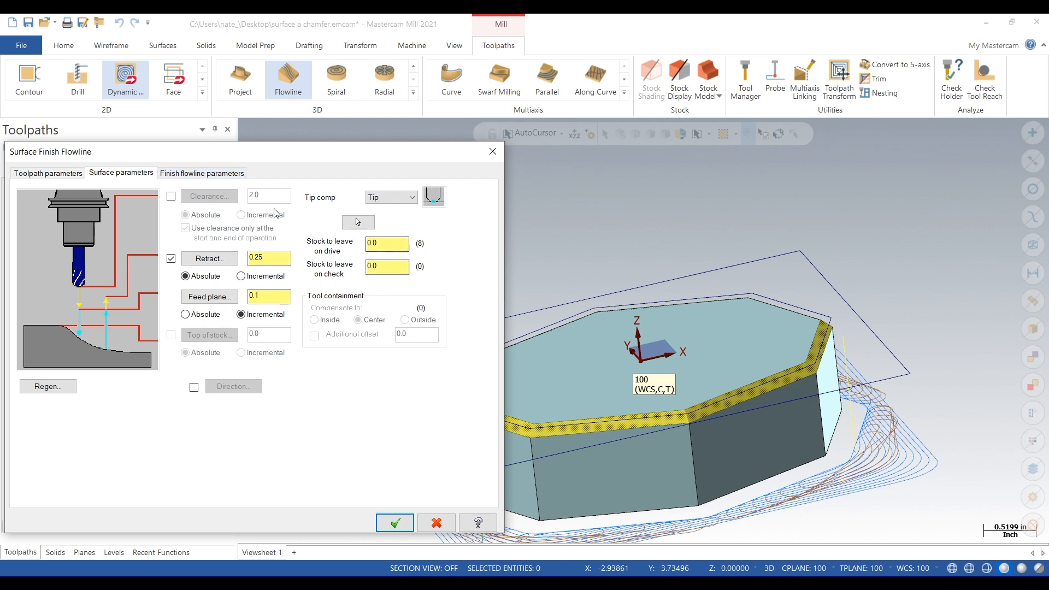
click(227, 175)
click(196, 213)
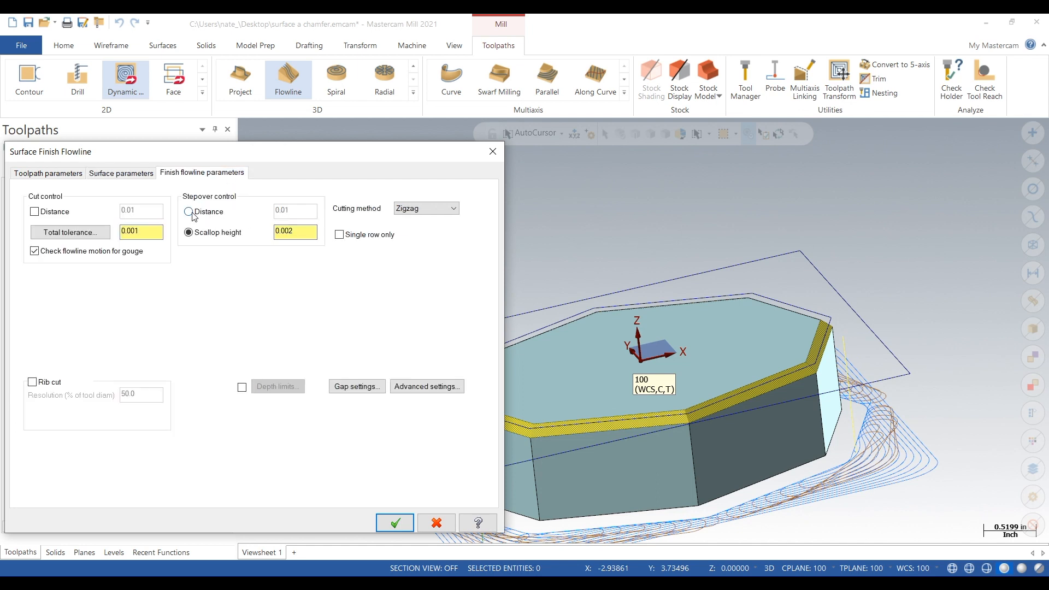
click(301, 210)
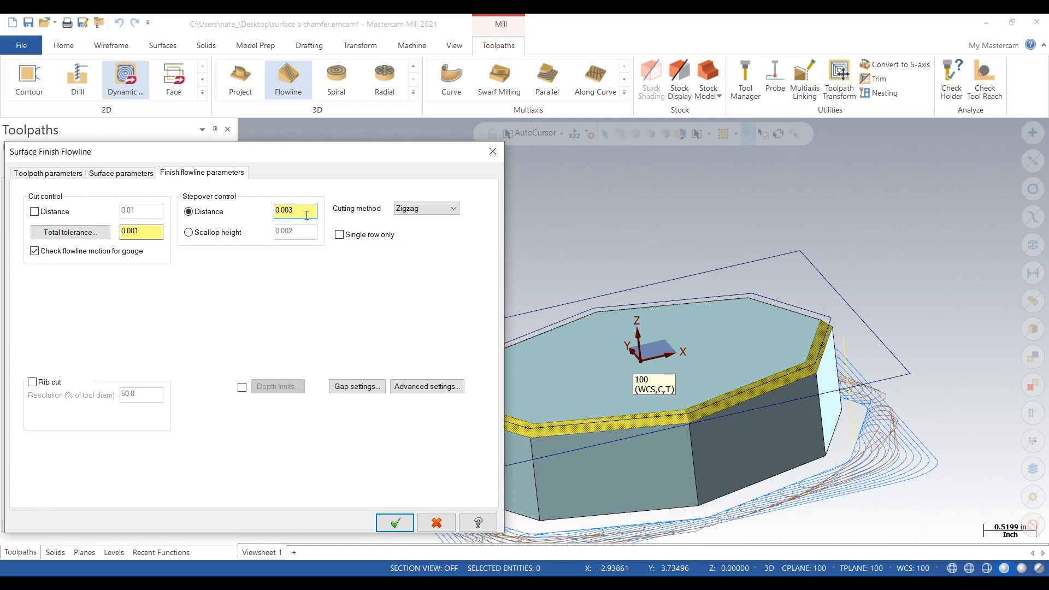
click(434, 209)
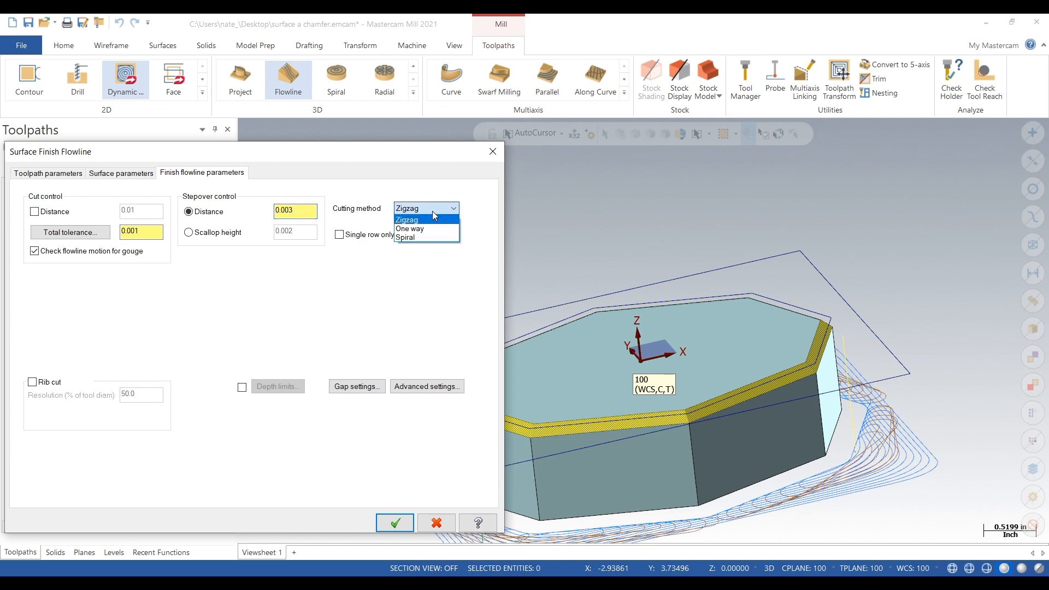
click(420, 237)
- Open the 1/2 bull endmill for editing and advance to its final operation properties
click(59, 174)
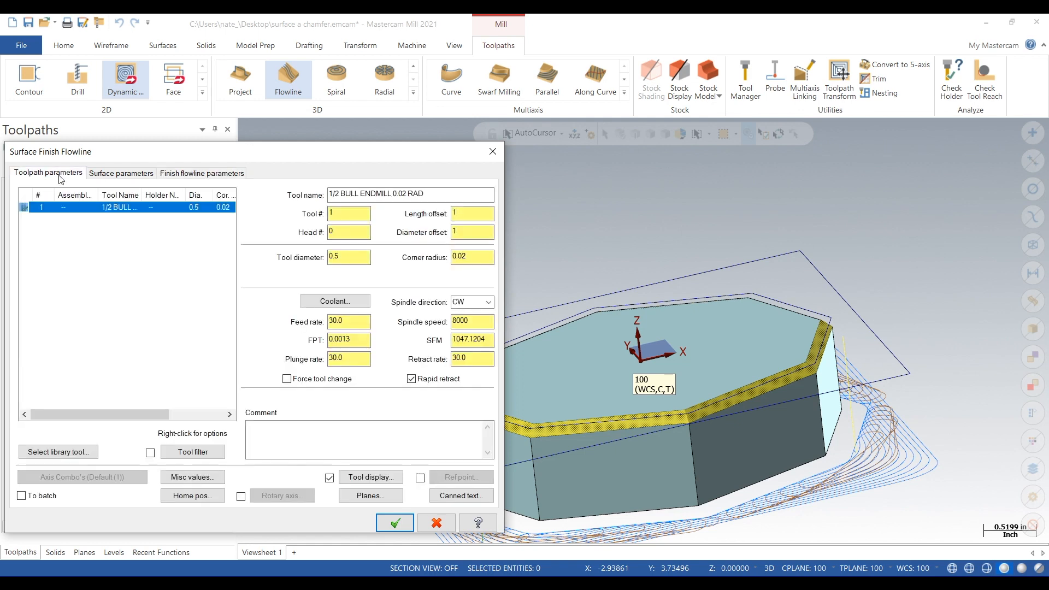
right_click(146, 212)
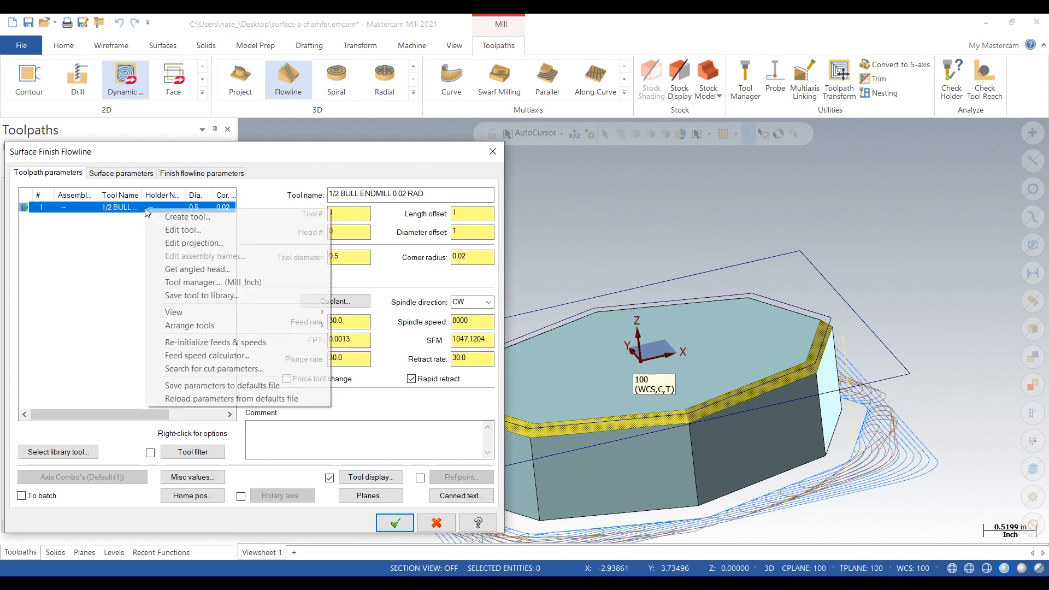
click(167, 228)
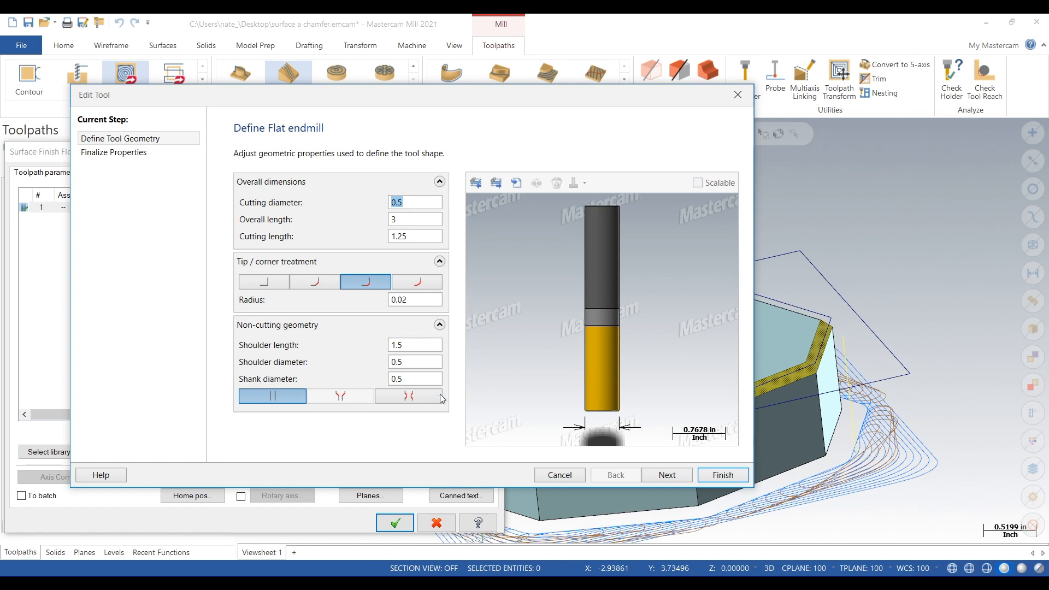
click(663, 478)
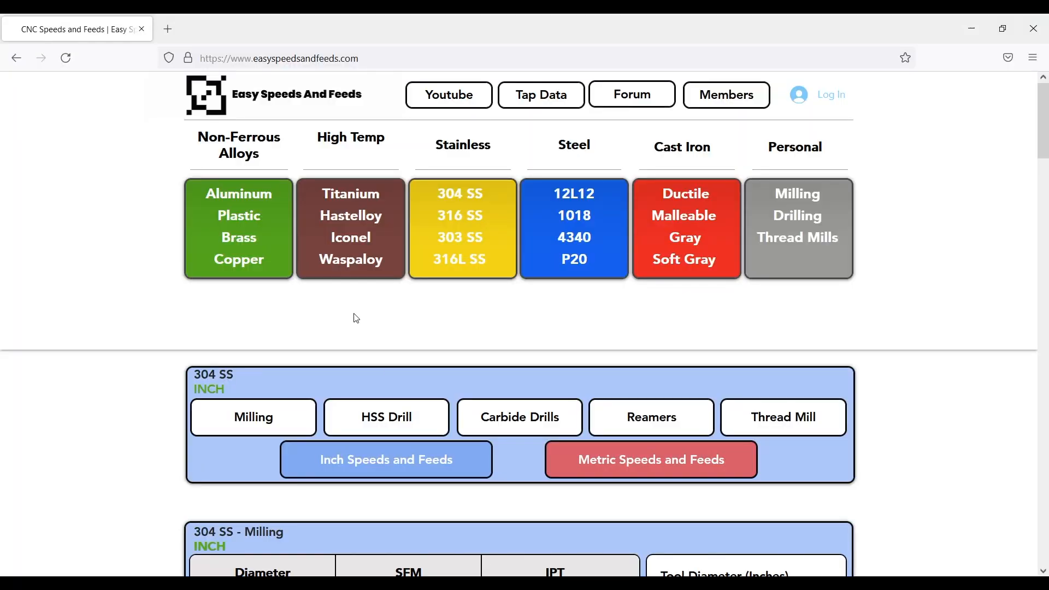
- Switch to the Easy Speeds And Feeds website and display the inch milling data for aluminum
scroll(356, 319, down, 5)
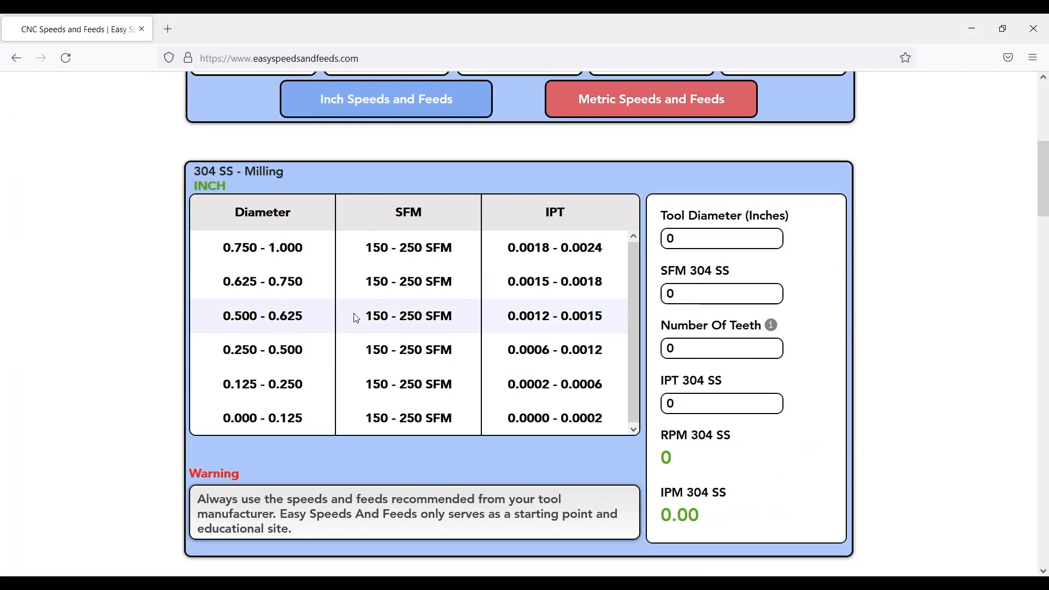
scroll(356, 319, up, 5)
scroll(356, 319, down, 2)
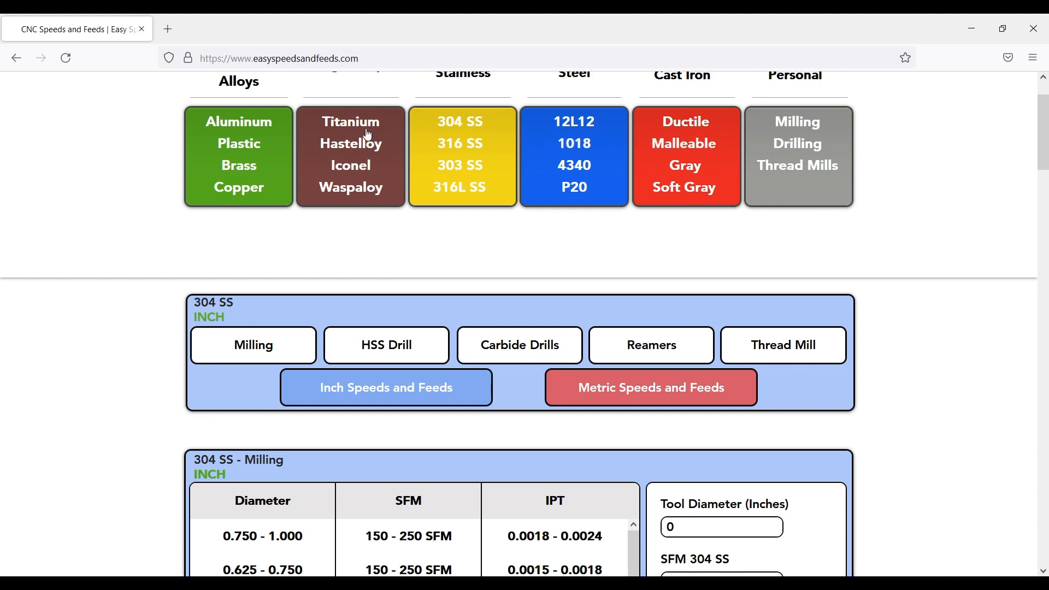
click(263, 129)
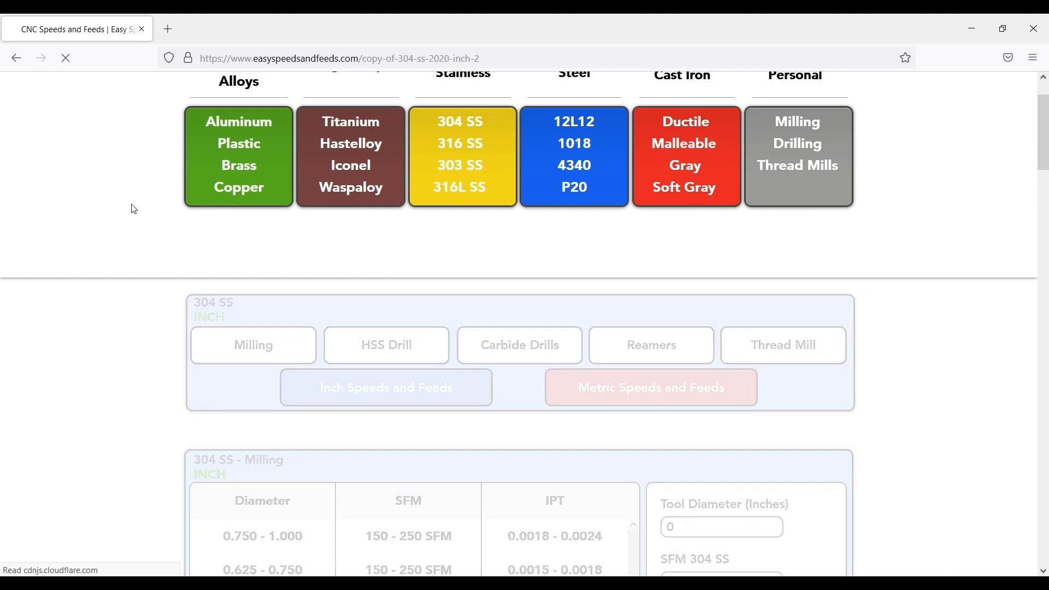
scroll(134, 209, down, 2)
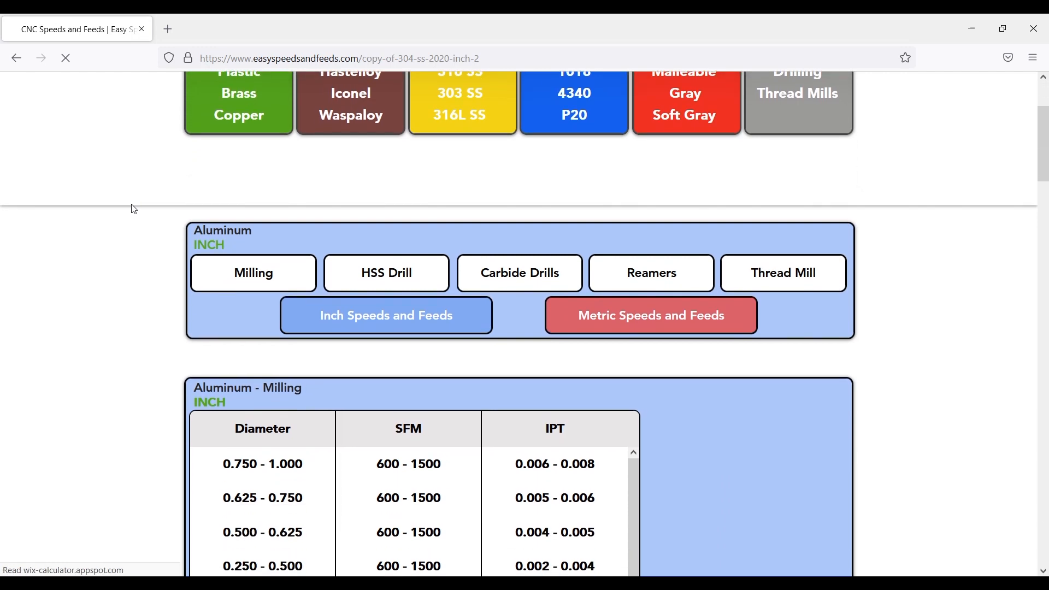
scroll(133, 209, down, 3)
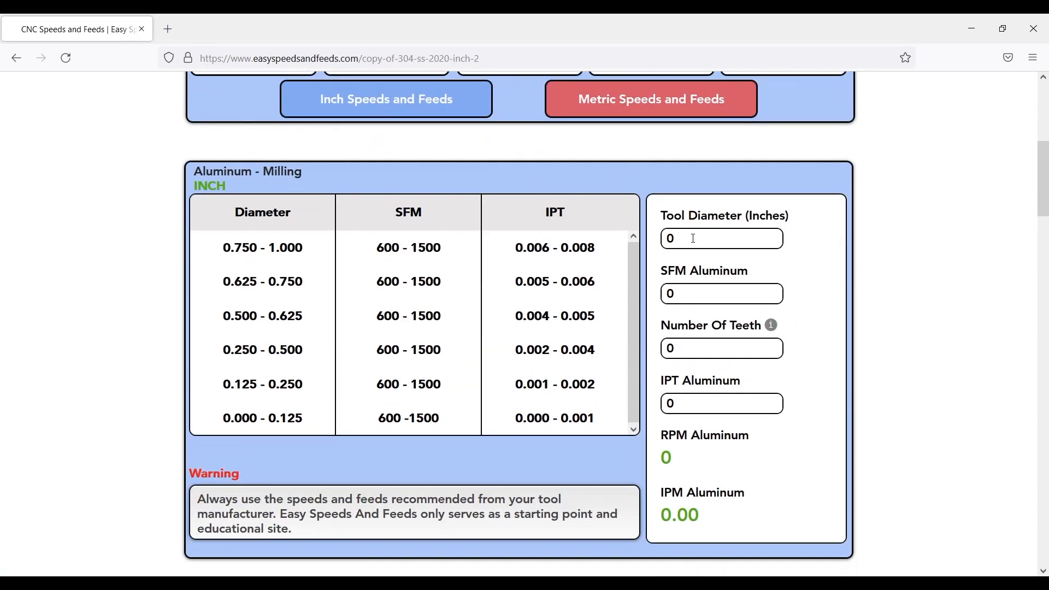
- Calculate the aluminum milling speed and feed for a 0.5 inch tool at 1000 SFM with 3 teeth and 0.004 IPT
click(692, 242)
text(.50)
key(Tab)
text(1000)
click(456, 325)
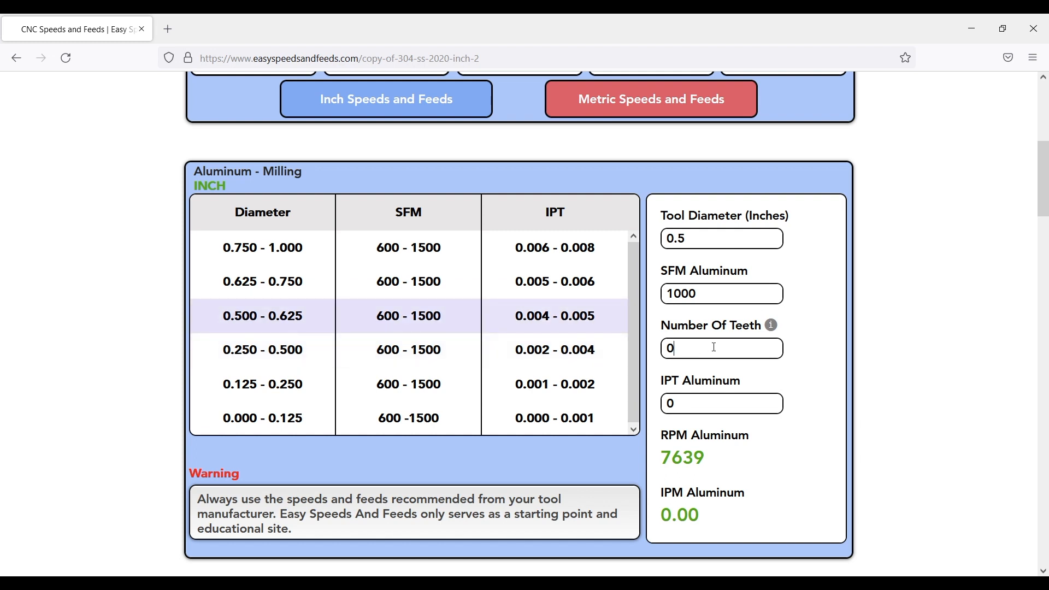
key(Tab)
text(0)
text(04)
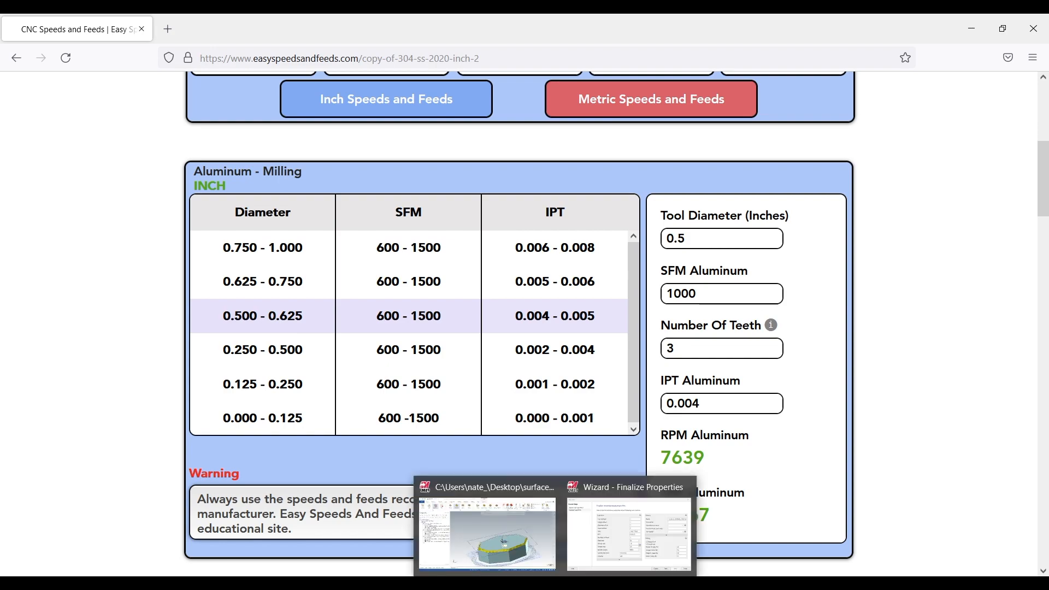
- Switch back to Mastercam and set the endmill's spindle speed to 7600 and its feed, plunge and retract rates to 90
click(533, 552)
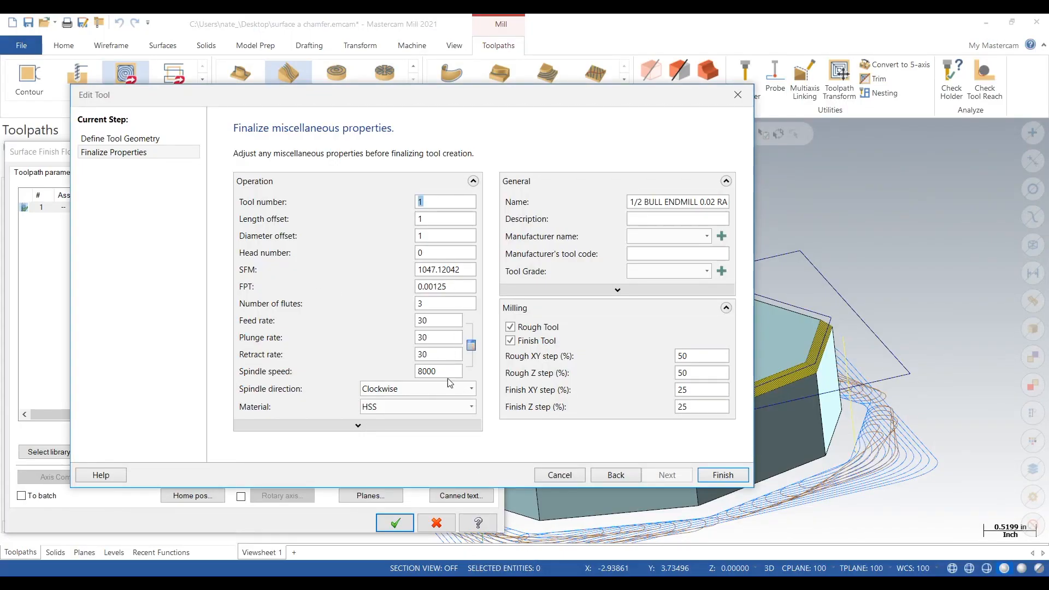
text(7600)
double_click(419, 319)
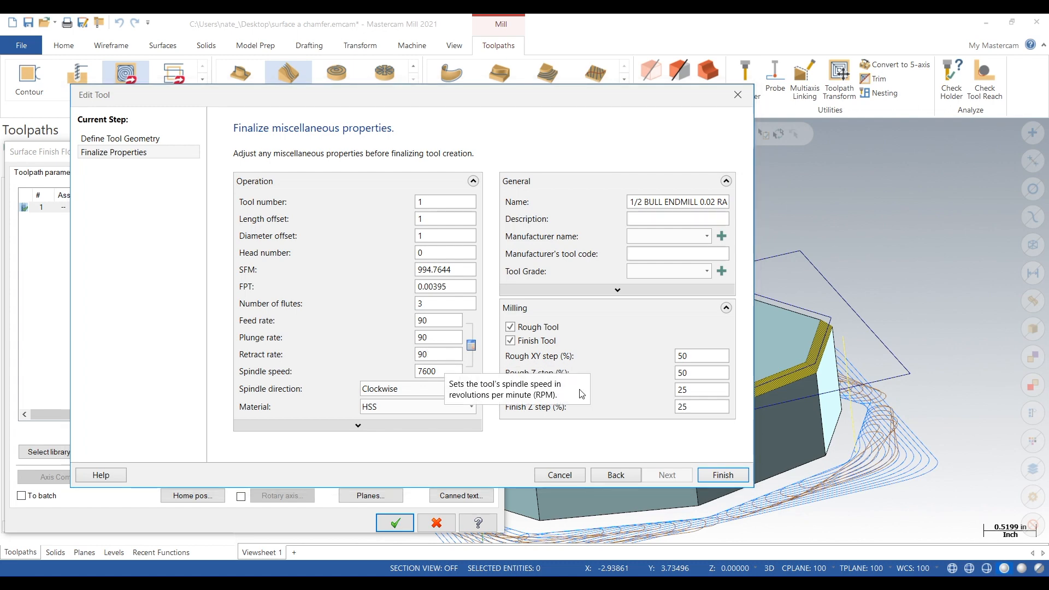
- Finish the tool edit, updating all operations that use the assembly, and generate the Flowline toolpath
click(721, 474)
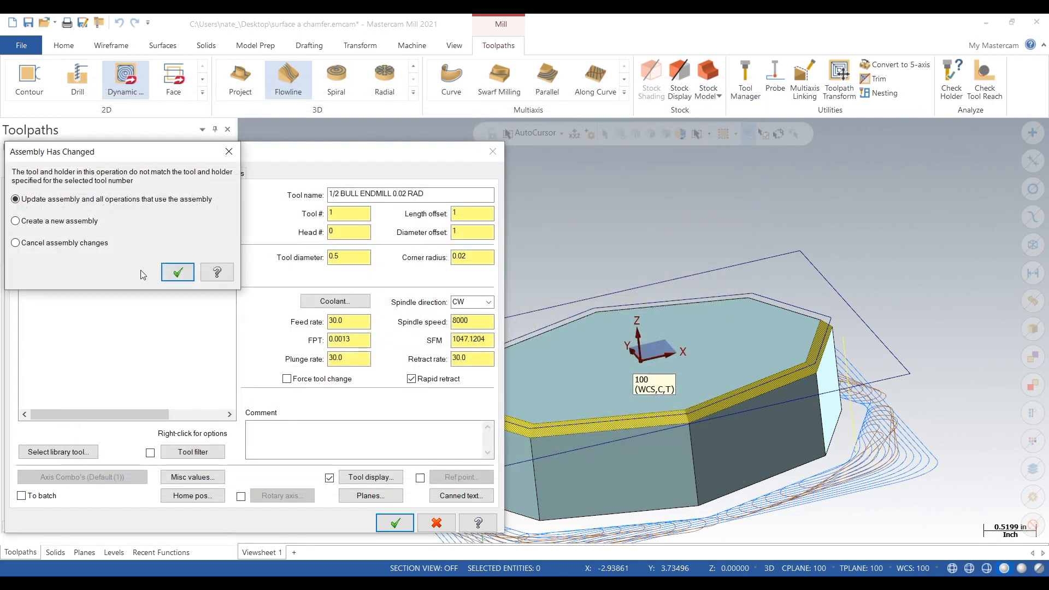
click(185, 279)
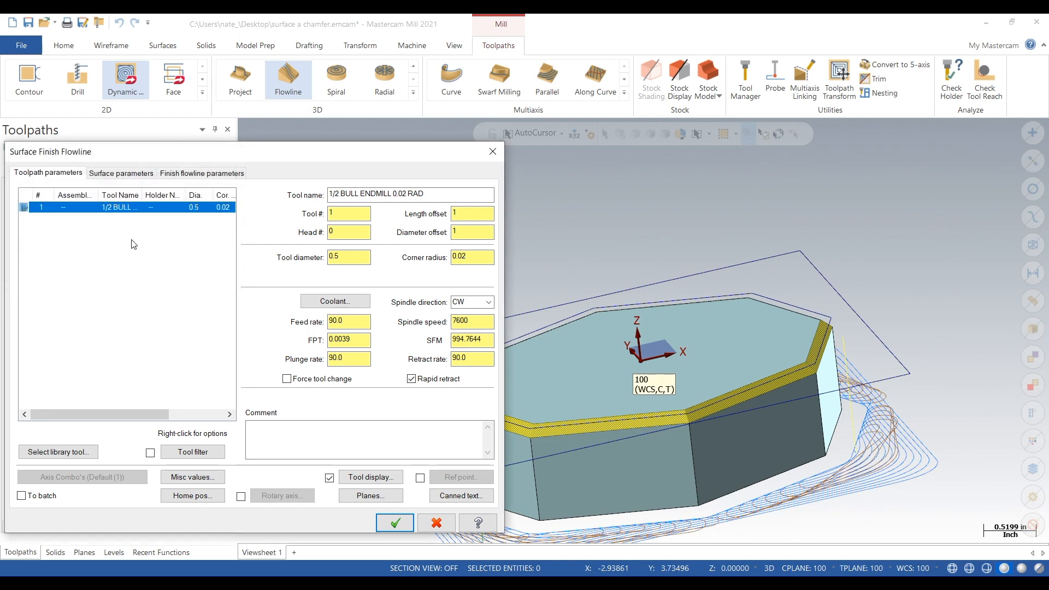
click(395, 523)
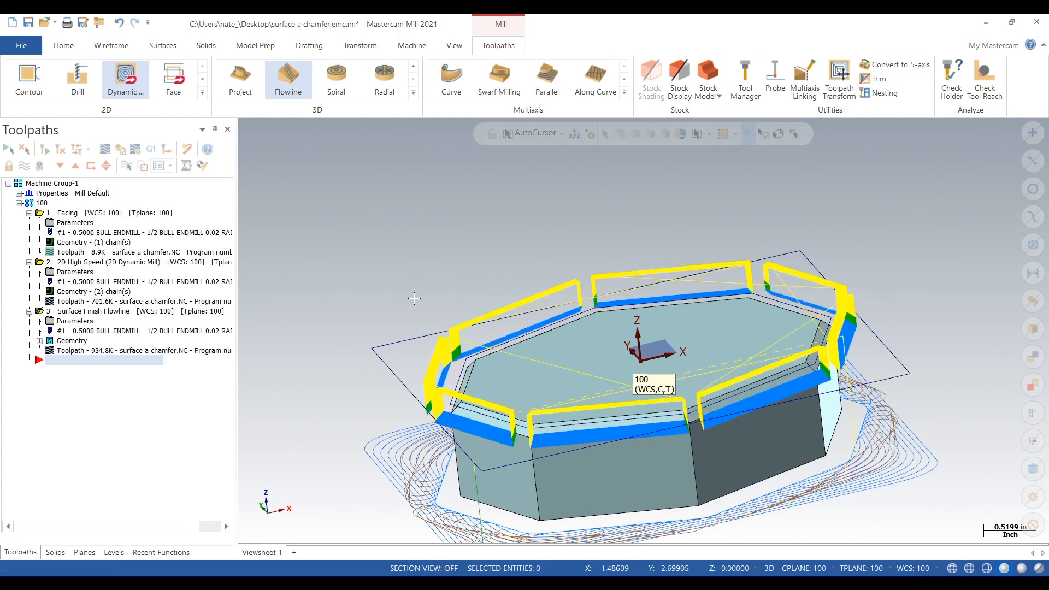
mouse_move(448, 353)
middle_down()
mouse_move(426, 364)
mouse_move(442, 327)
mouse_move(428, 363)
mouse_move(452, 353)
middle_up()
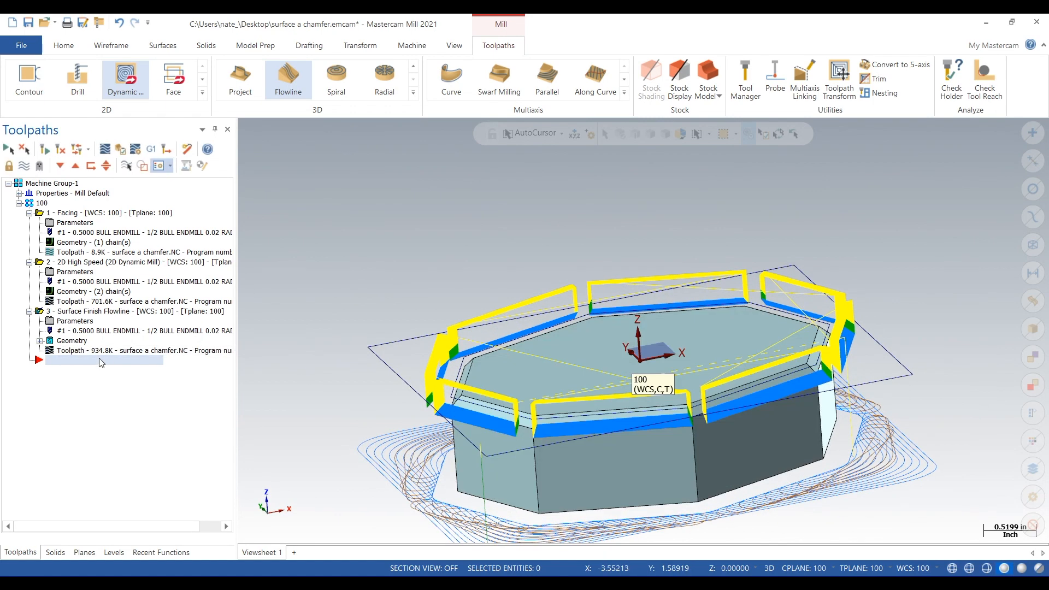
click(74, 321)
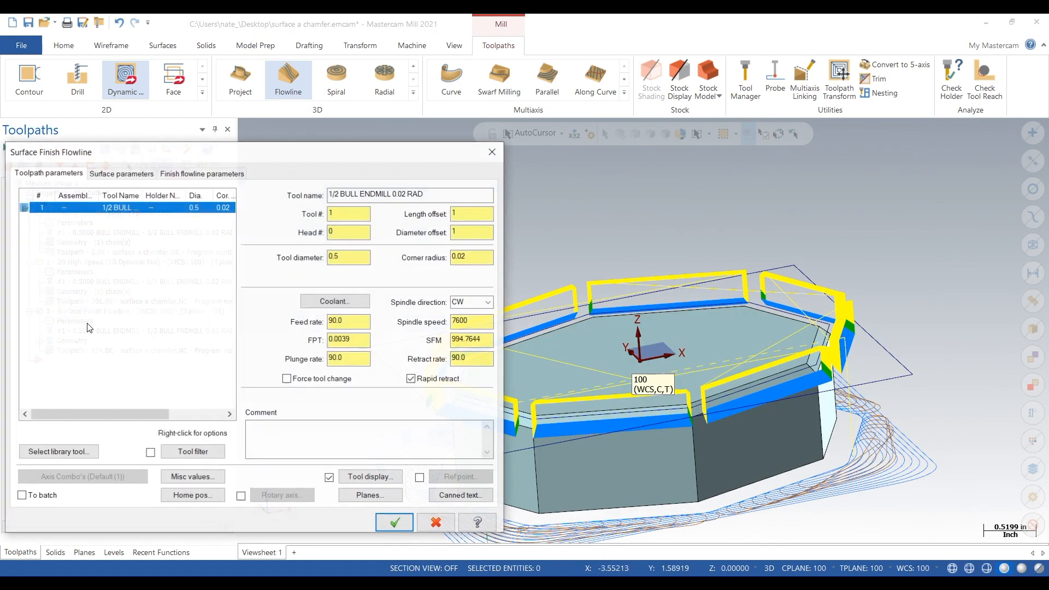
click(492, 152)
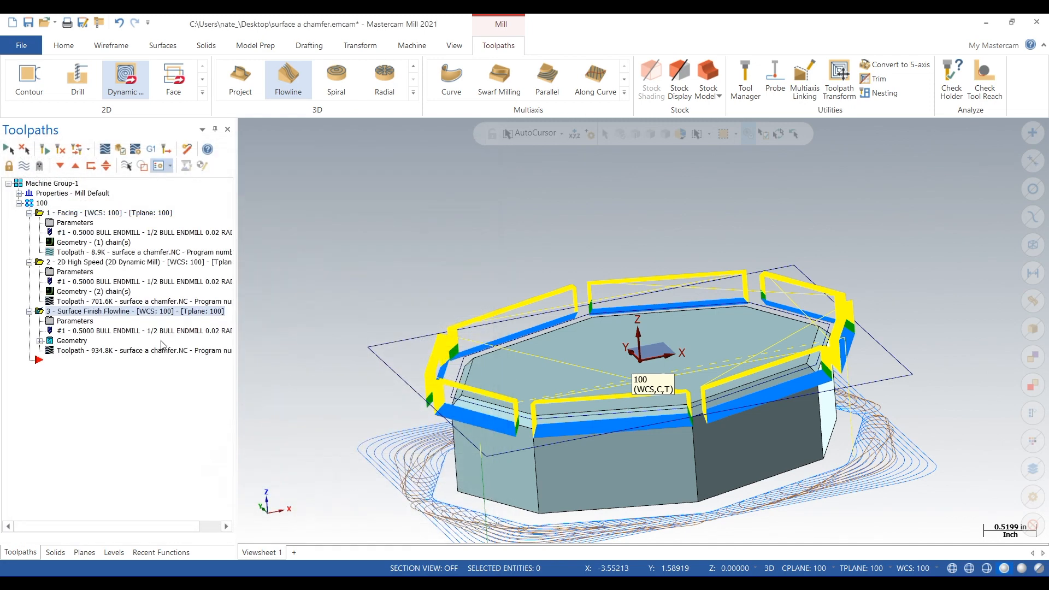
click(71, 341)
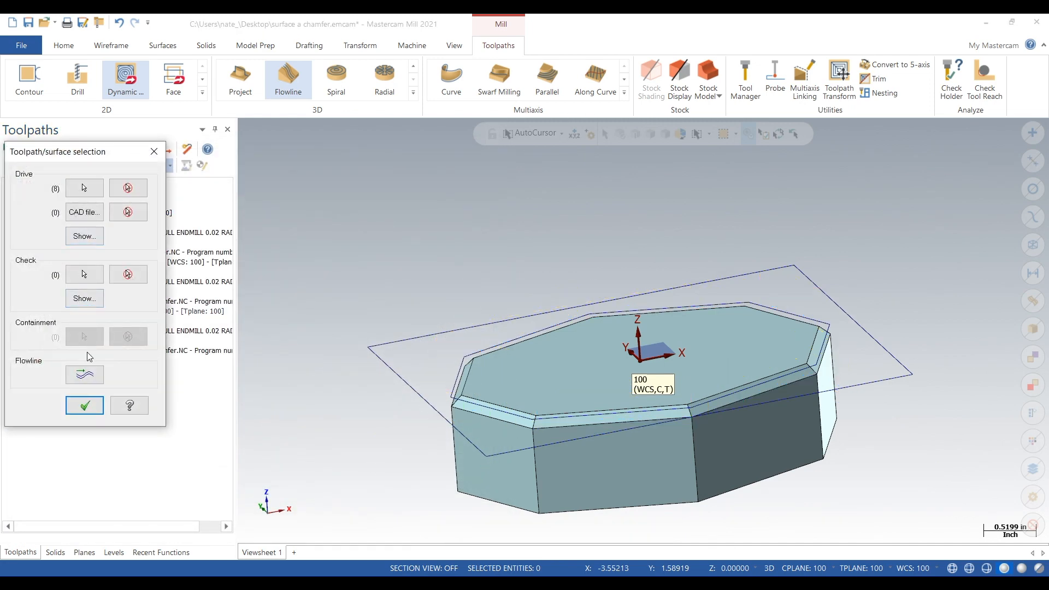
click(154, 152)
- Change the Flowline cutting method to One way and regenerate the toolpath around the chamfers
click(75, 322)
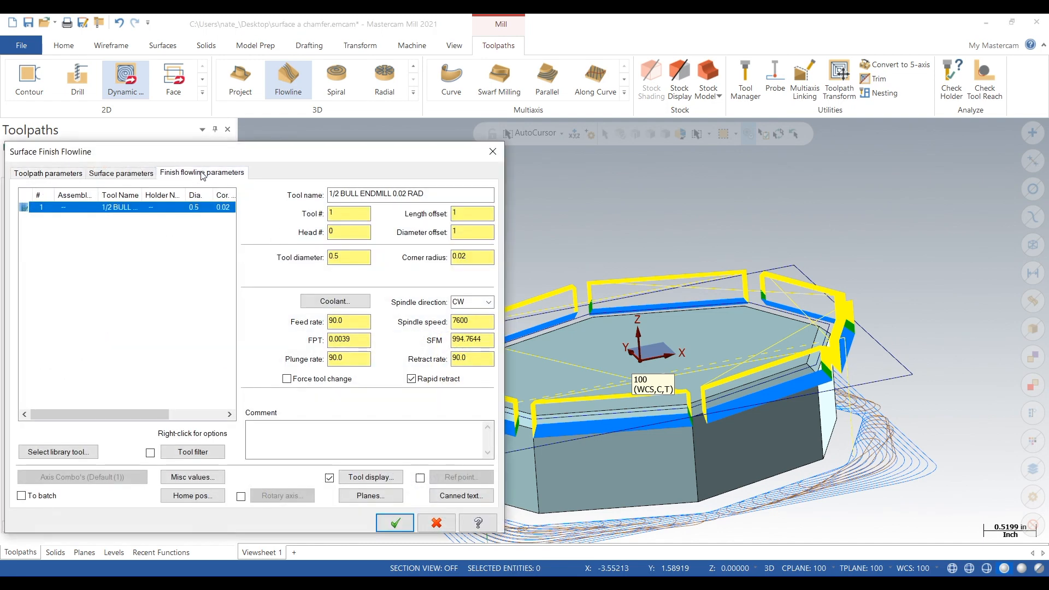
click(202, 173)
click(448, 208)
click(439, 229)
click(398, 517)
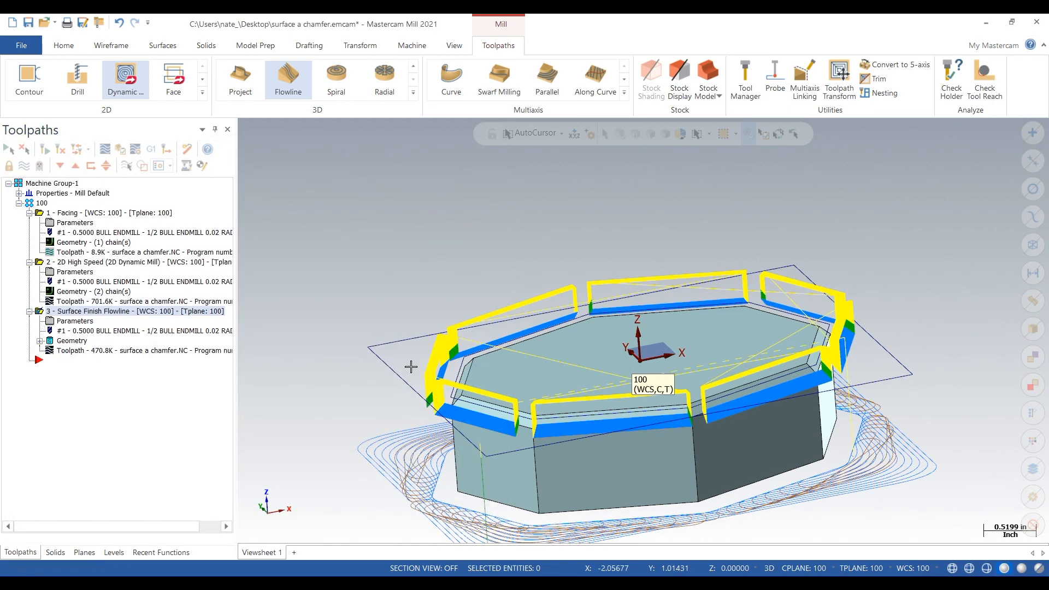
middle_drag(554, 423, 548, 454)
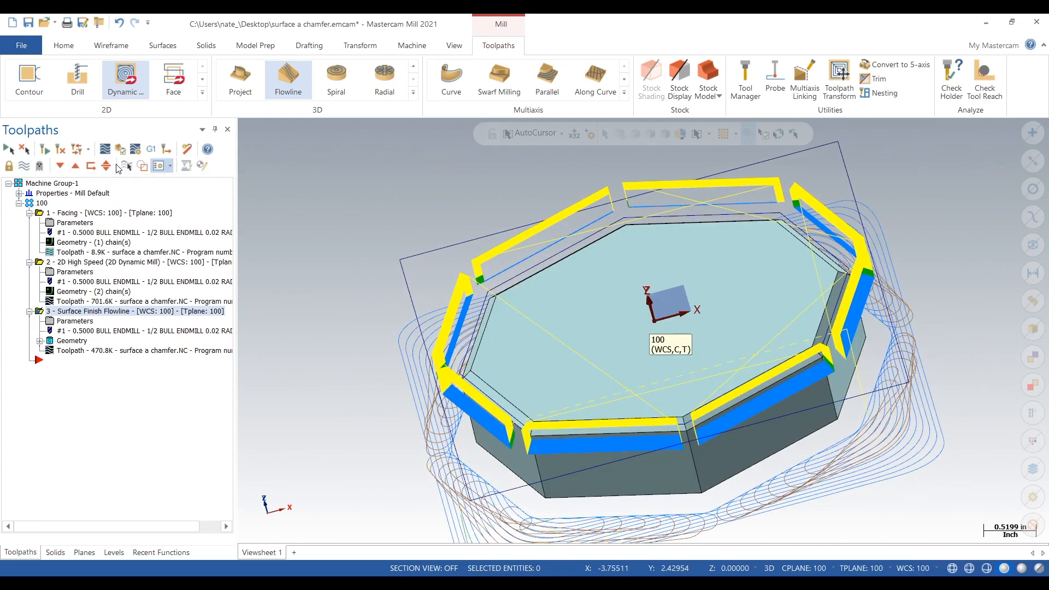
mouse_move(551, 262)
middle_down()
mouse_move(480, 292)
mouse_move(554, 247)
middle_up()
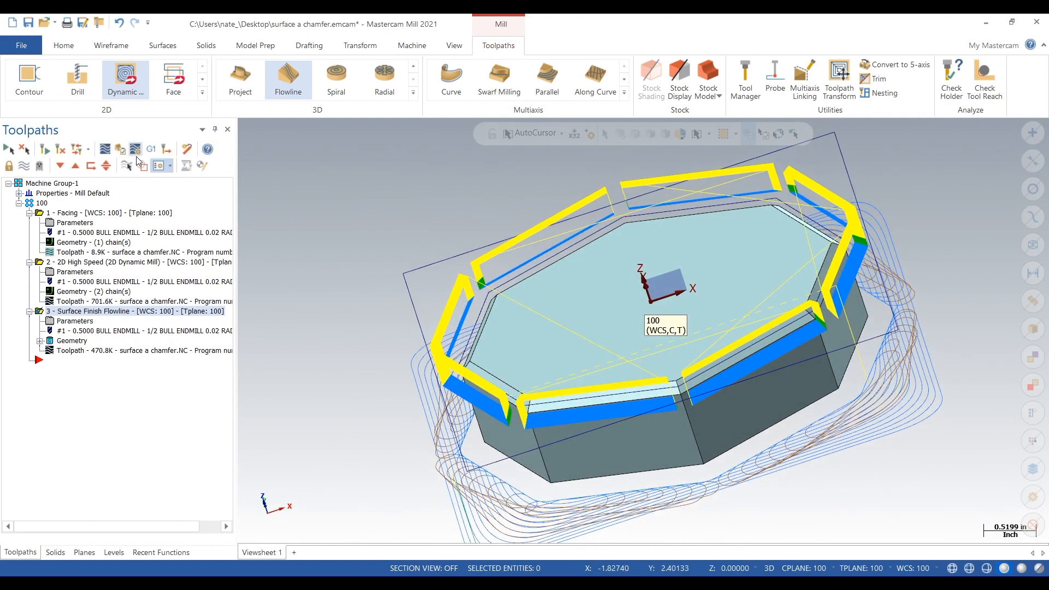
- Change the Flowline cutting method to Zigzag and regenerate the chamfer toolpath
click(88, 326)
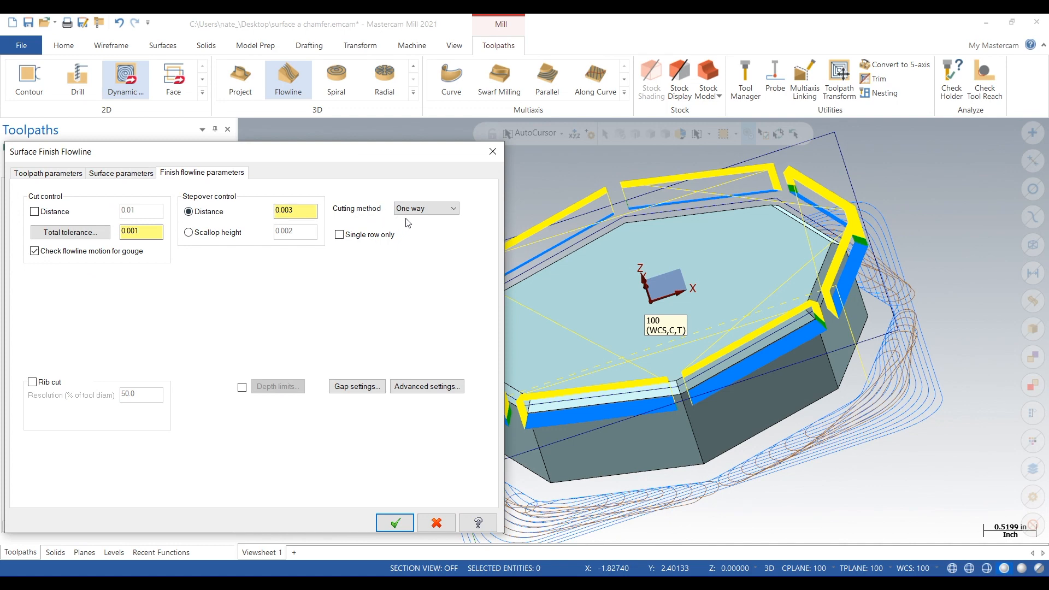
click(442, 213)
click(418, 219)
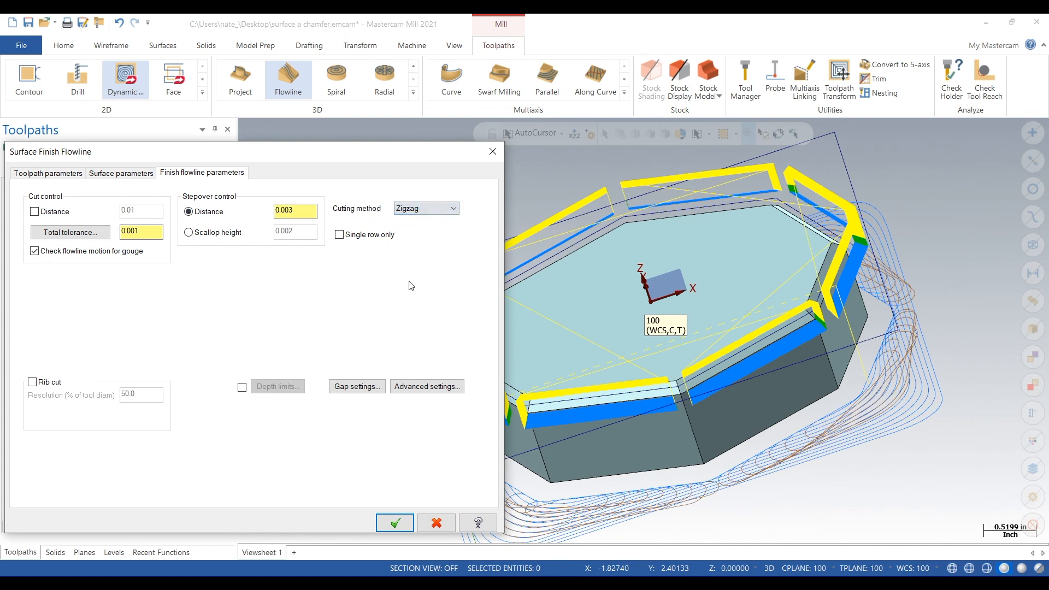
click(395, 525)
click(45, 151)
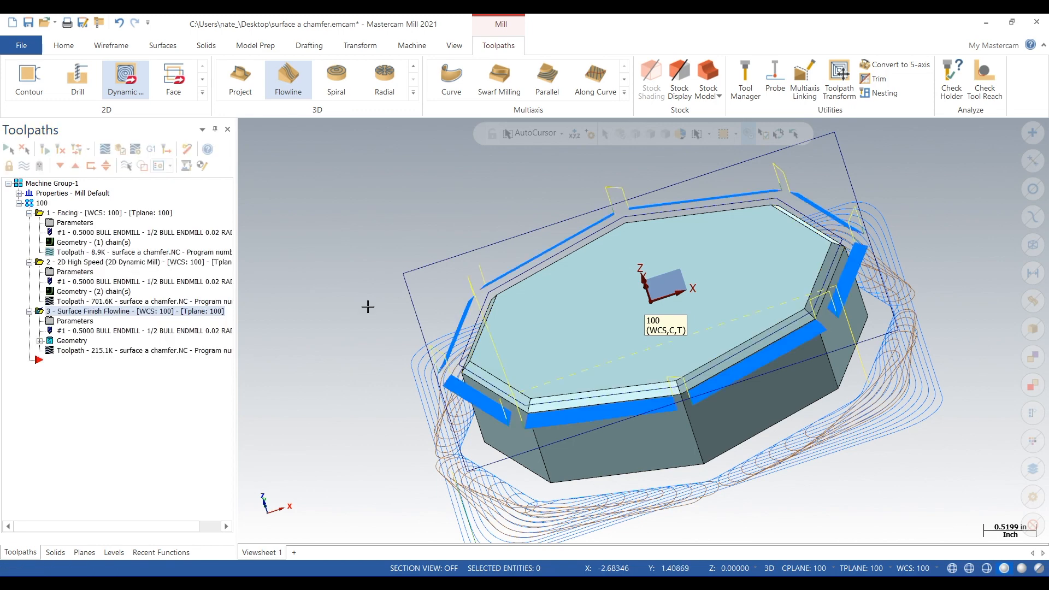
middle_drag(391, 305, 412, 297)
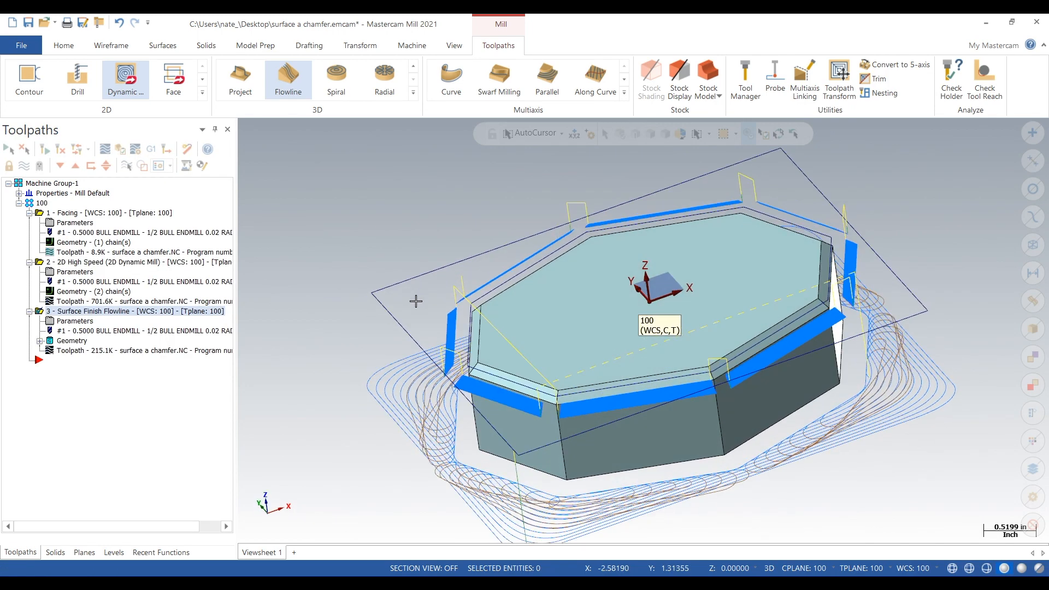
- Change the tangential line length in the Flowline gap settings and accept the revised parameters
click(72, 321)
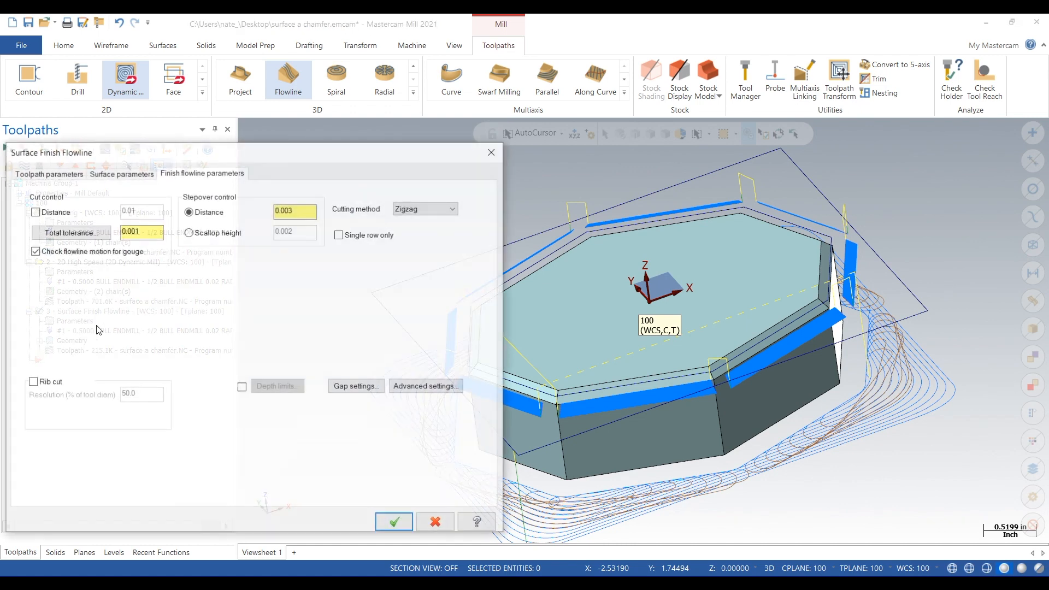
click(355, 387)
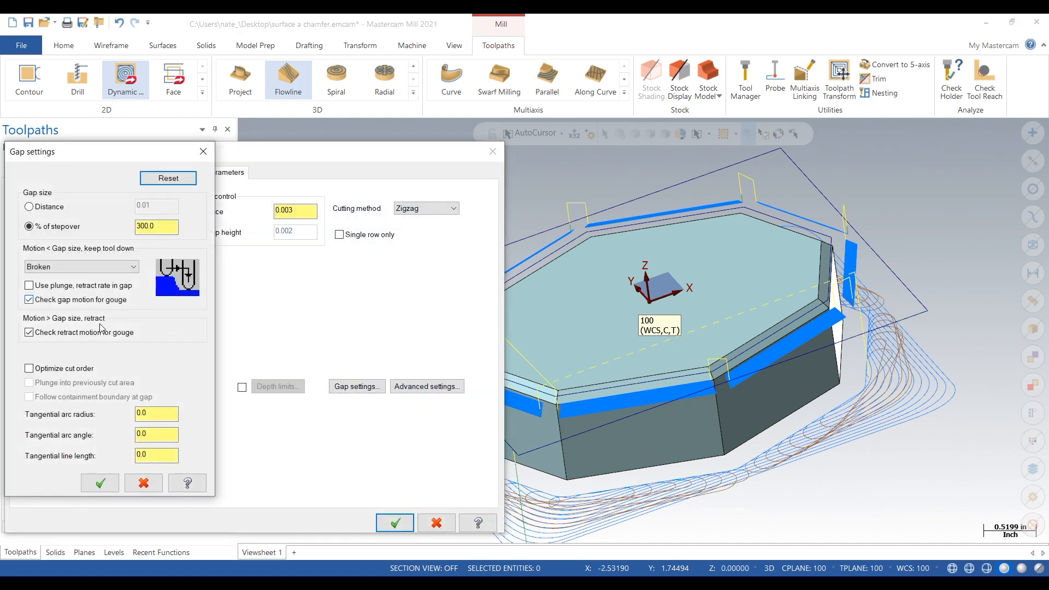
click(161, 453)
click(100, 487)
click(394, 522)
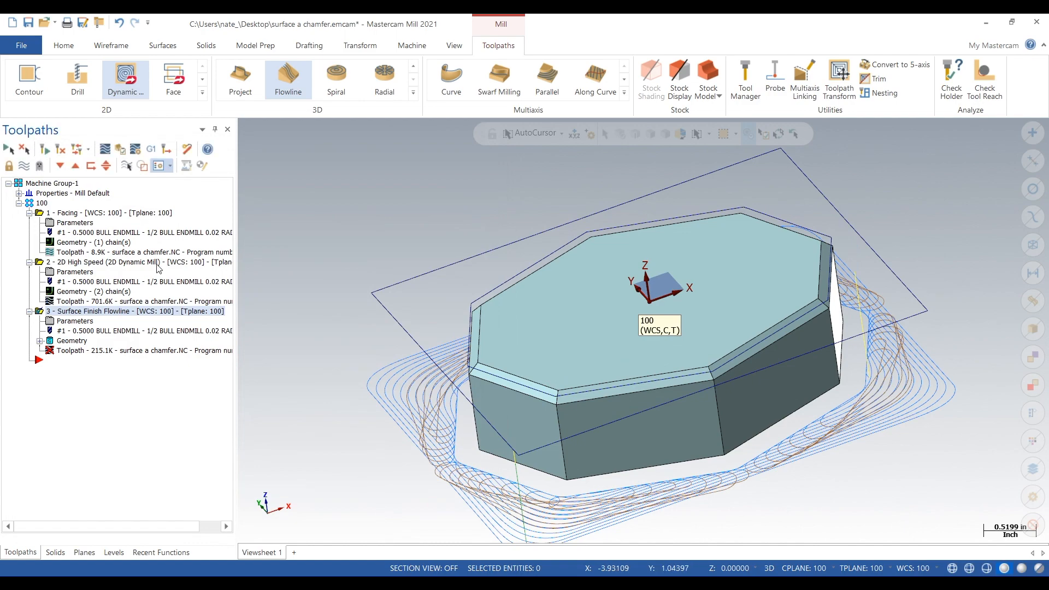
- Regenerate the Flowline toolpath with the revised gap settings and inspect its transitions at the chamfer corners
click(44, 149)
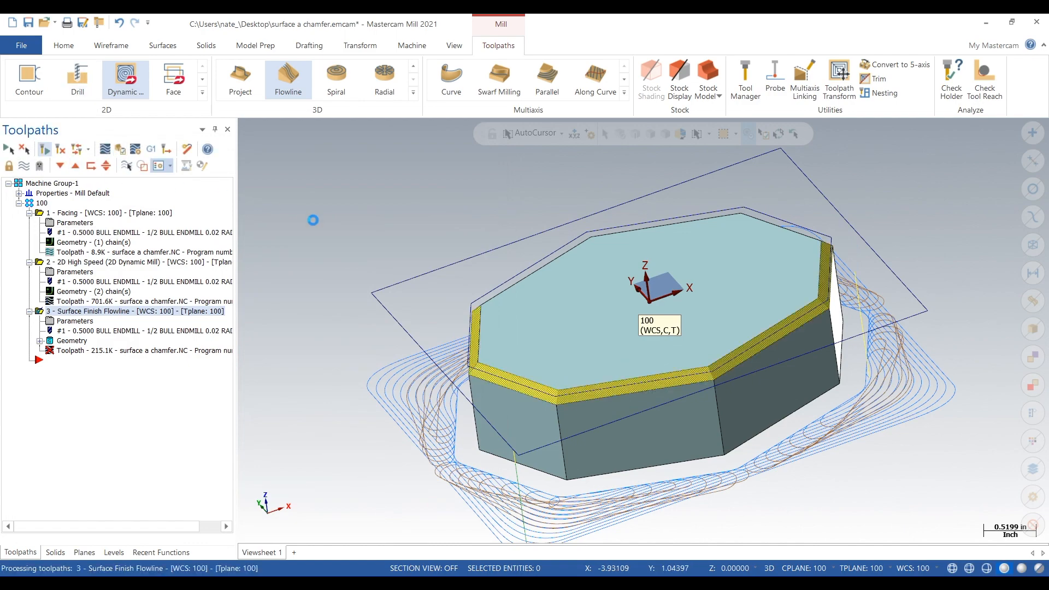
middle_drag(440, 306, 441, 343)
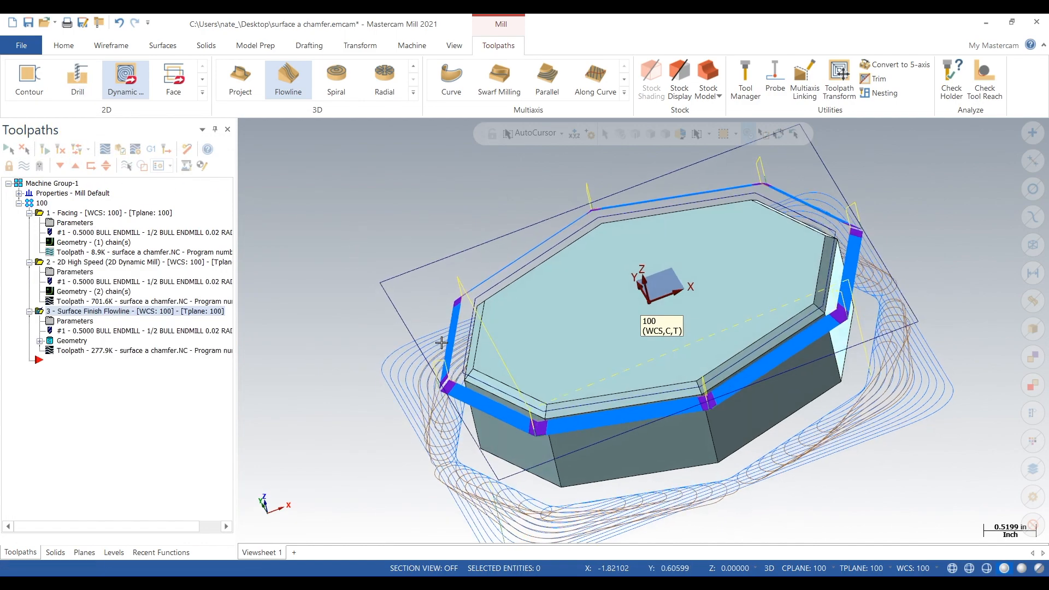
scroll(815, 428, up, 4)
middle_drag(607, 354, 694, 400)
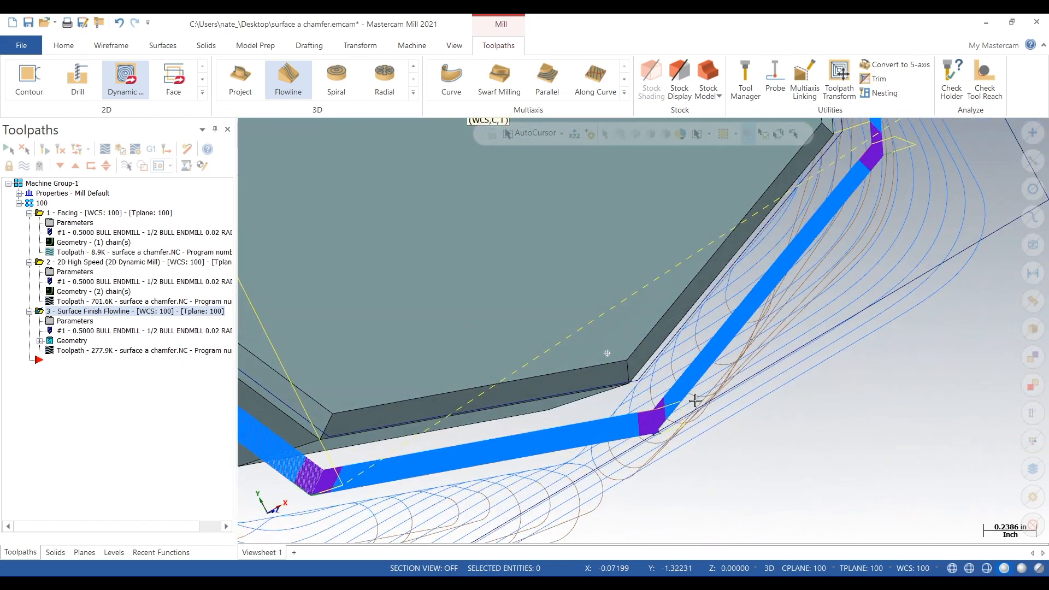
scroll(655, 371, down, 3)
middle_drag(628, 346, 683, 308)
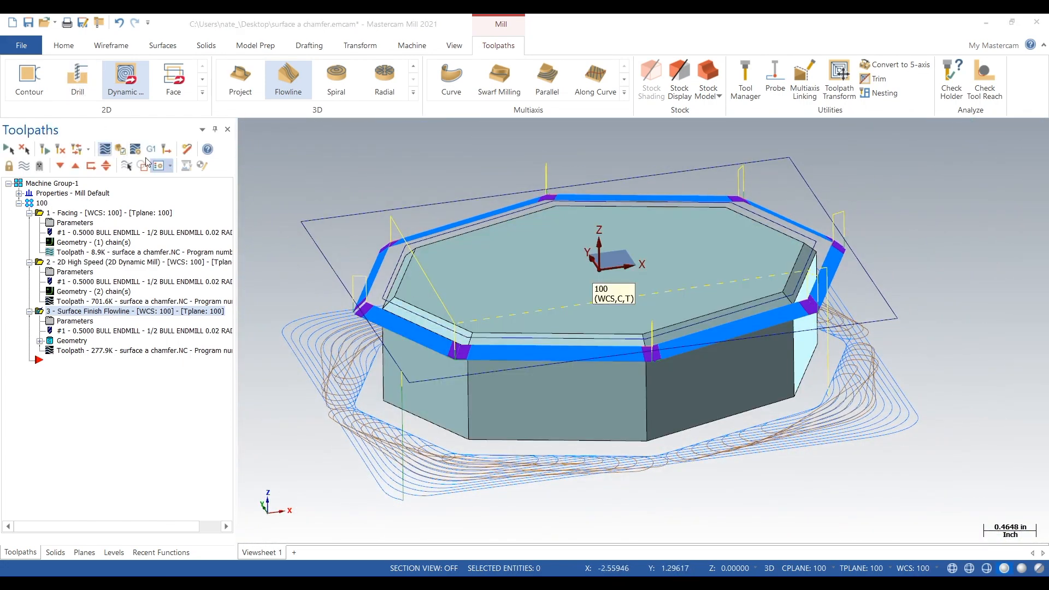
- Backplot the Flowline operation around the octagon's chamfers and close the backplot
click(144, 164)
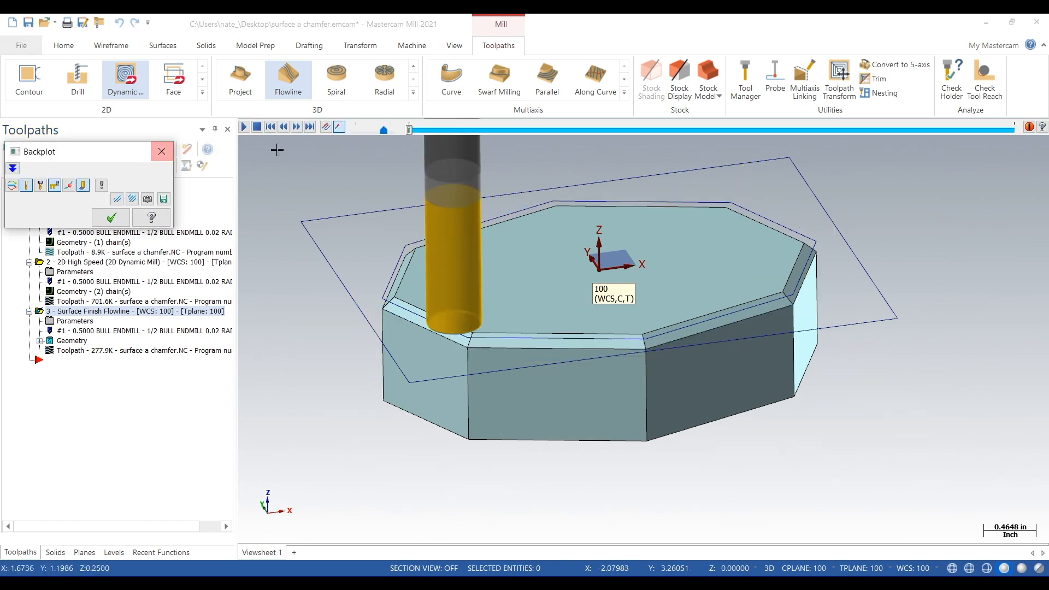
click(244, 127)
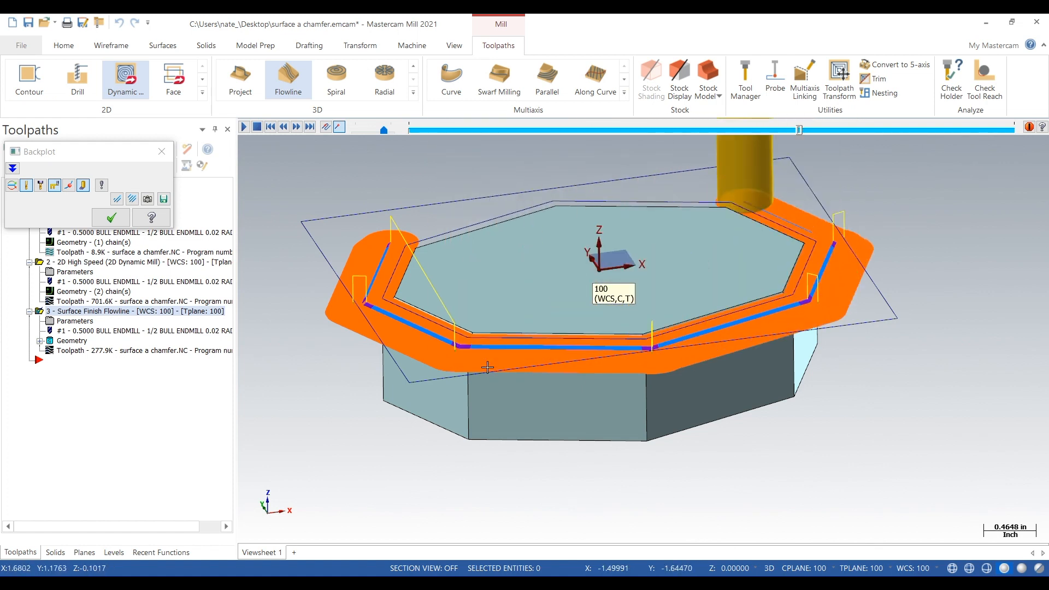
scroll(369, 280, down, 1)
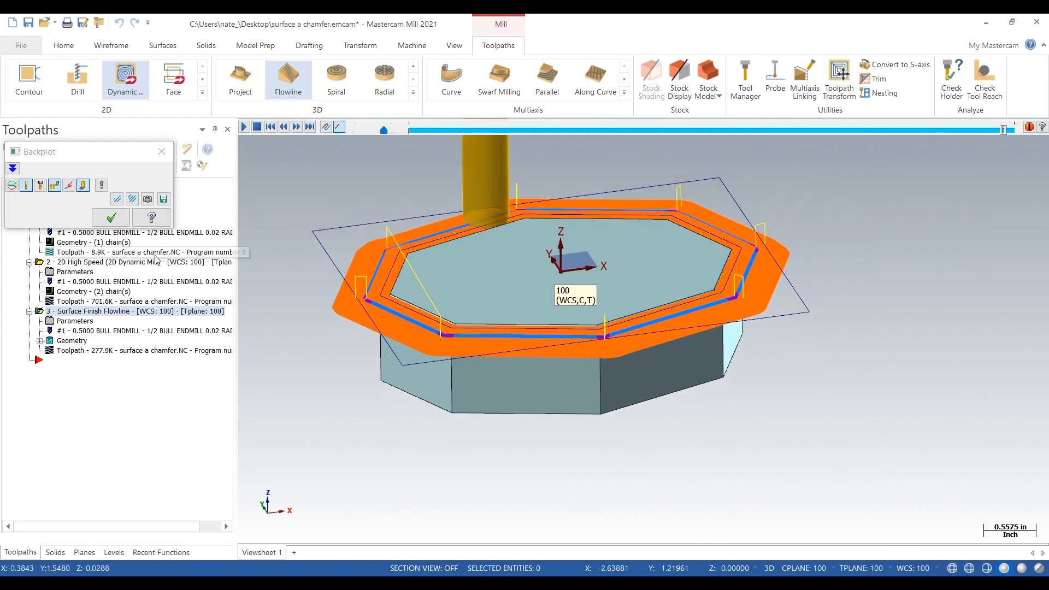
click(109, 221)
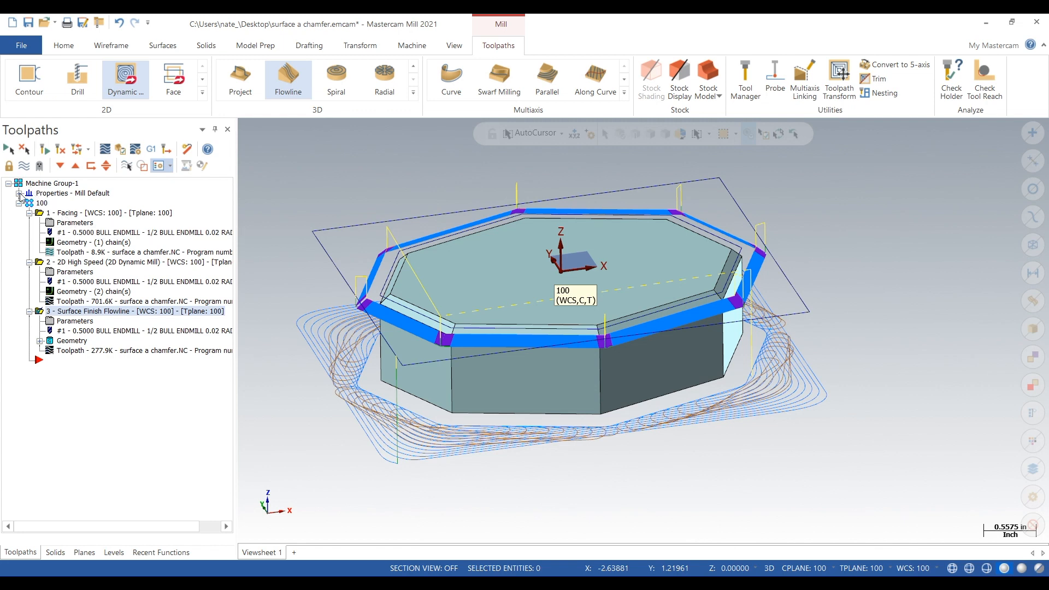
- Define rectangular stock in the machine group's stock setup from a bounding box around the outer rectangle, 4.5 by 3.5
click(19, 194)
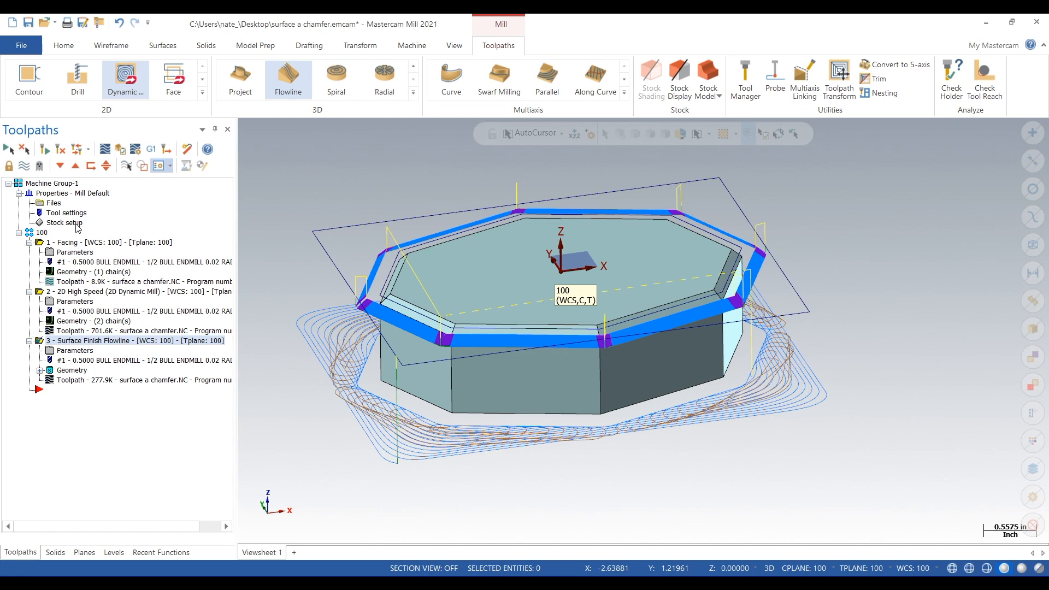
double_click(76, 223)
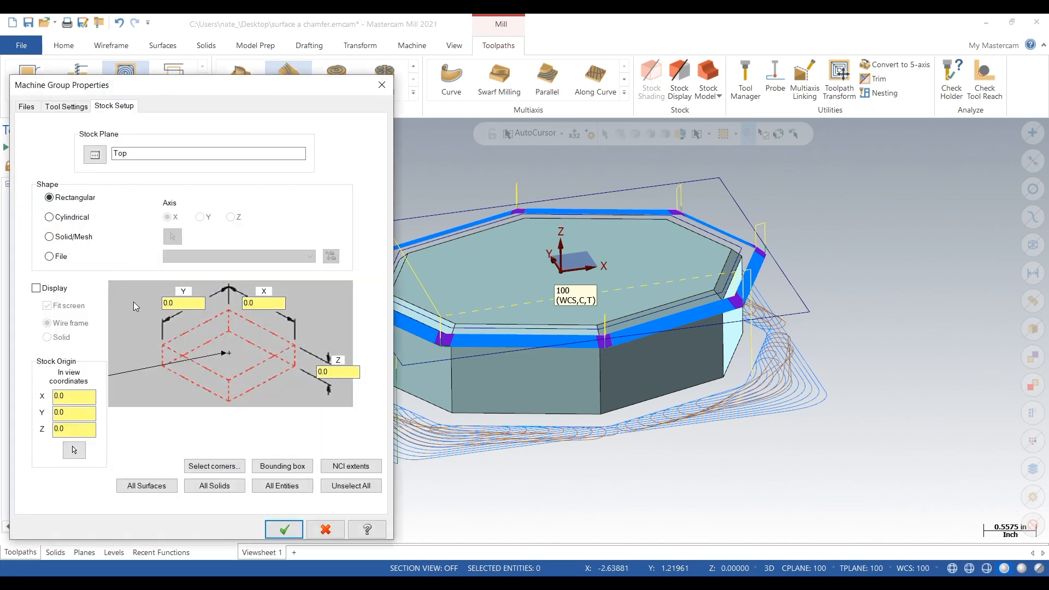
click(282, 466)
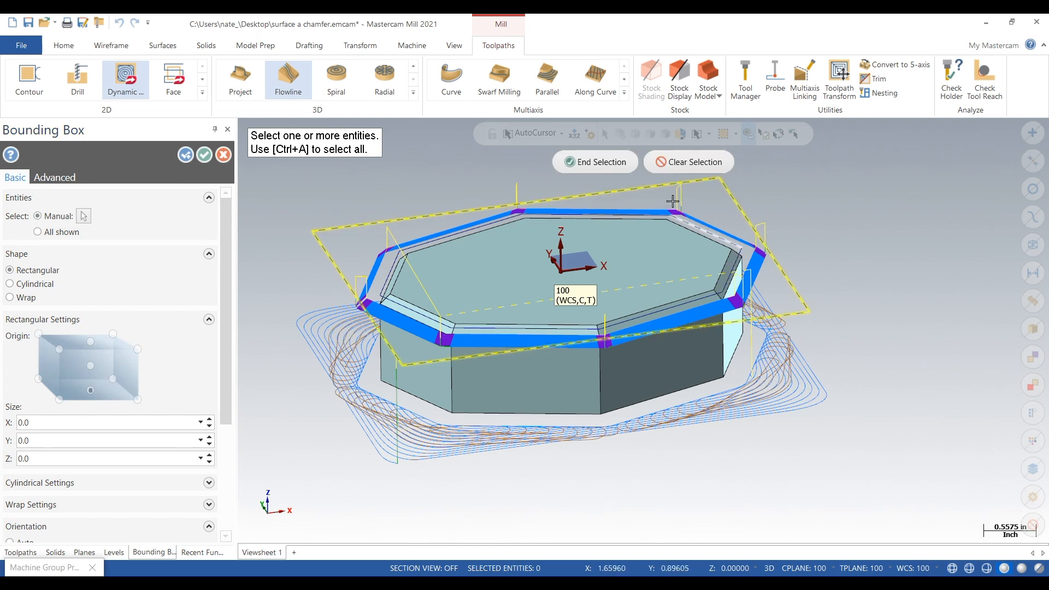
click(628, 170)
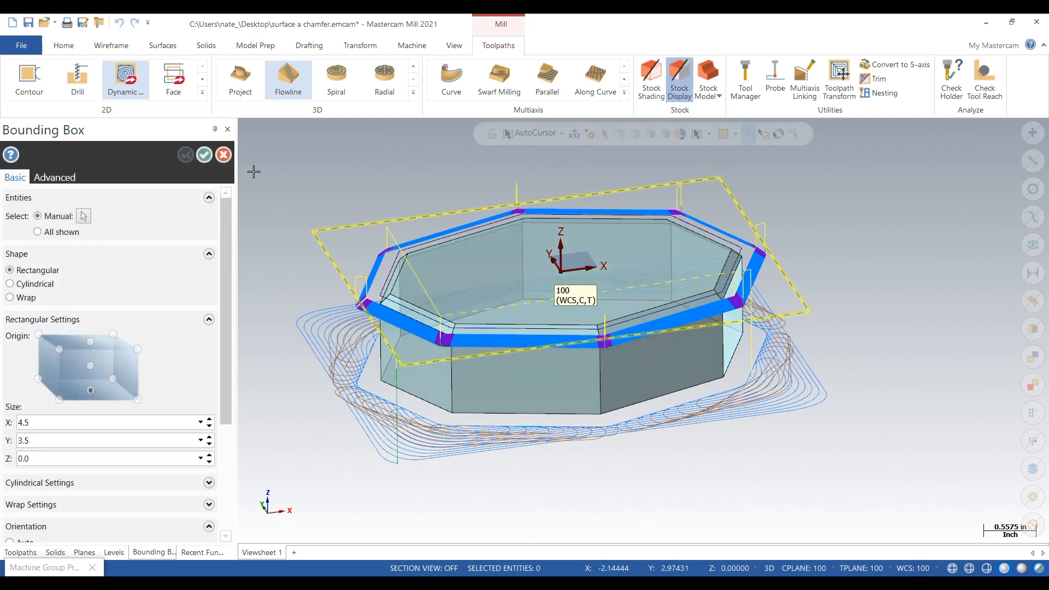
click(205, 155)
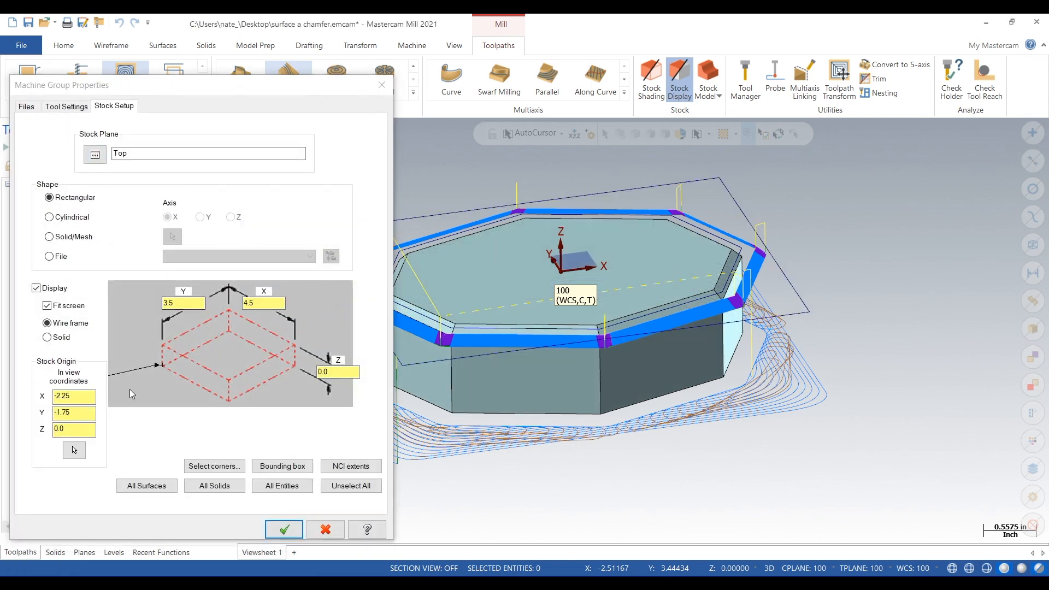
- Set the stock origin to X 0, Y 0, Z 0 and the stock height to 1.2, and accept the setup
drag(93, 395, 15, 404)
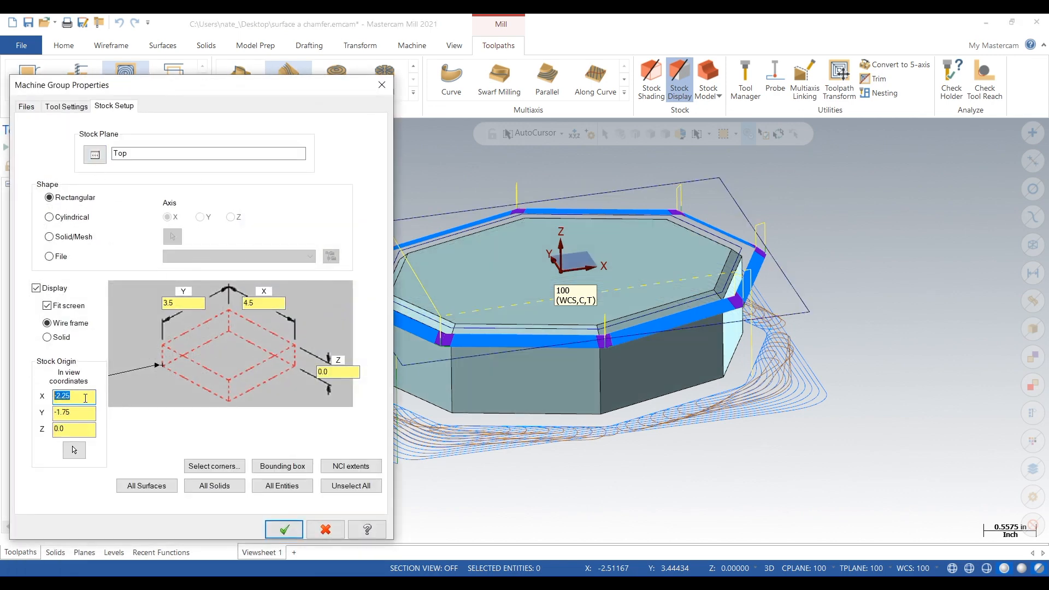
text(0)
key(Tab)
text(01.2)
click(83, 430)
click(285, 532)
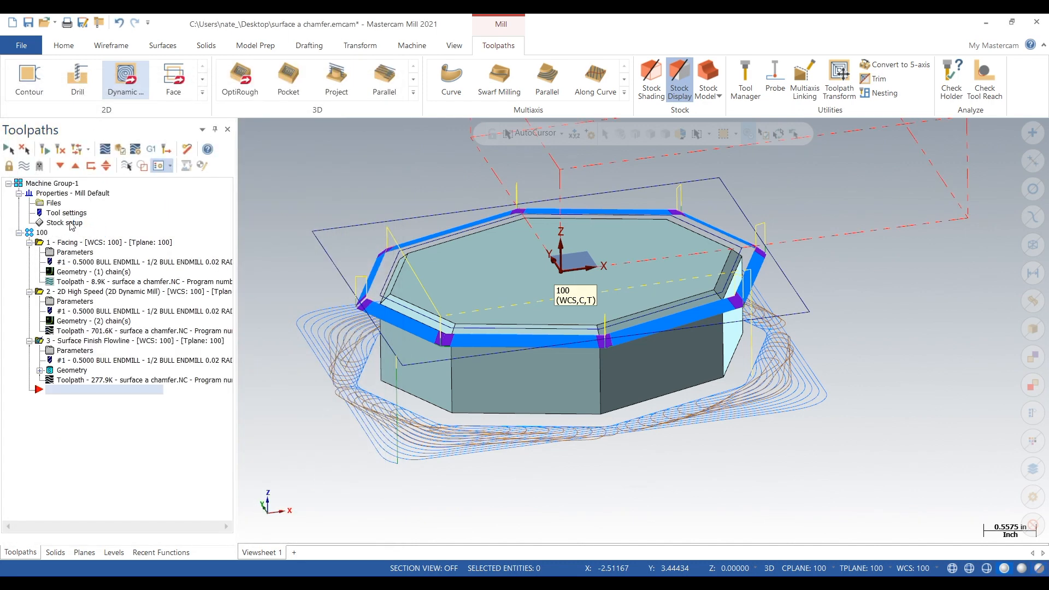
- Change the stock plane from Top to plane 100 and accept the stock setup
click(72, 225)
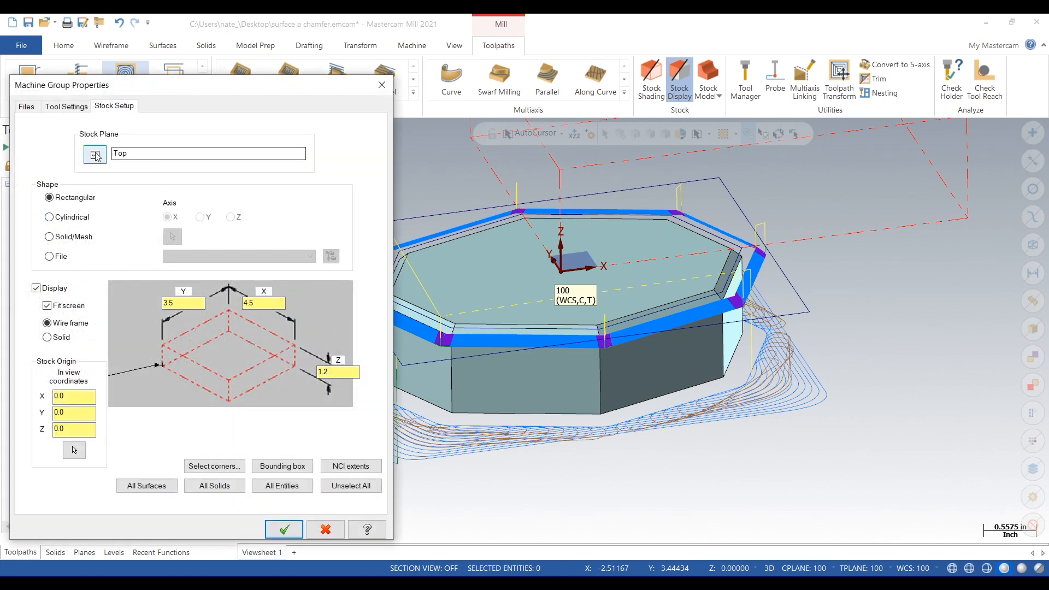
click(95, 155)
scroll(55, 260, down, 2)
click(55, 261)
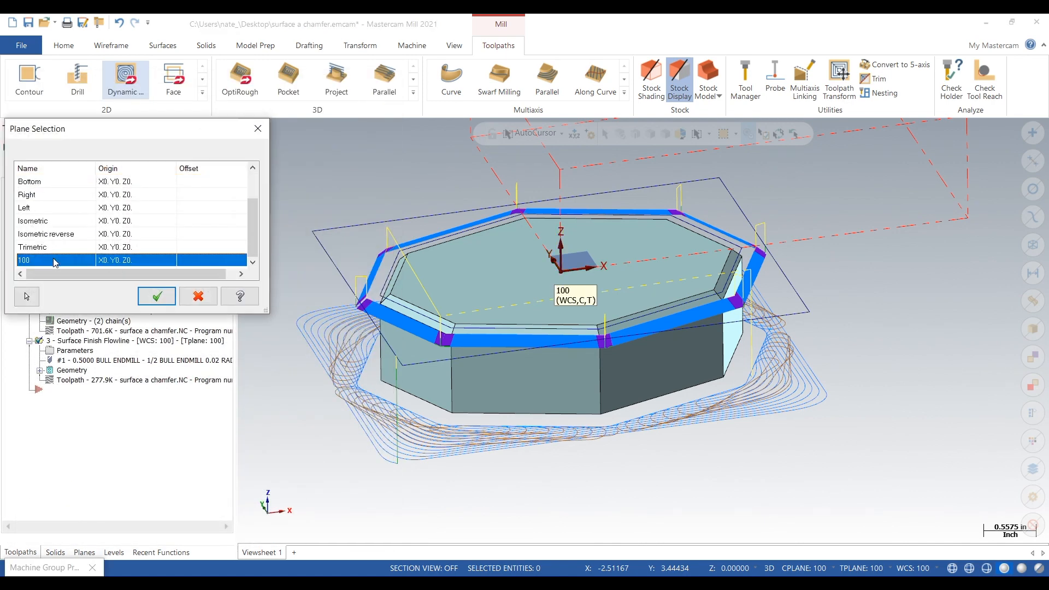
click(156, 296)
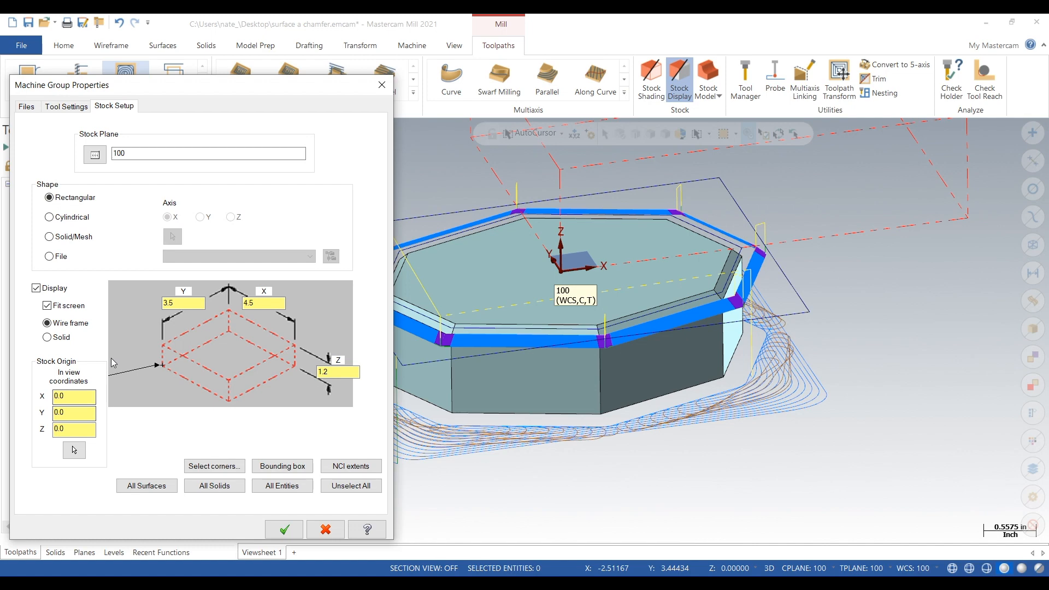
click(284, 528)
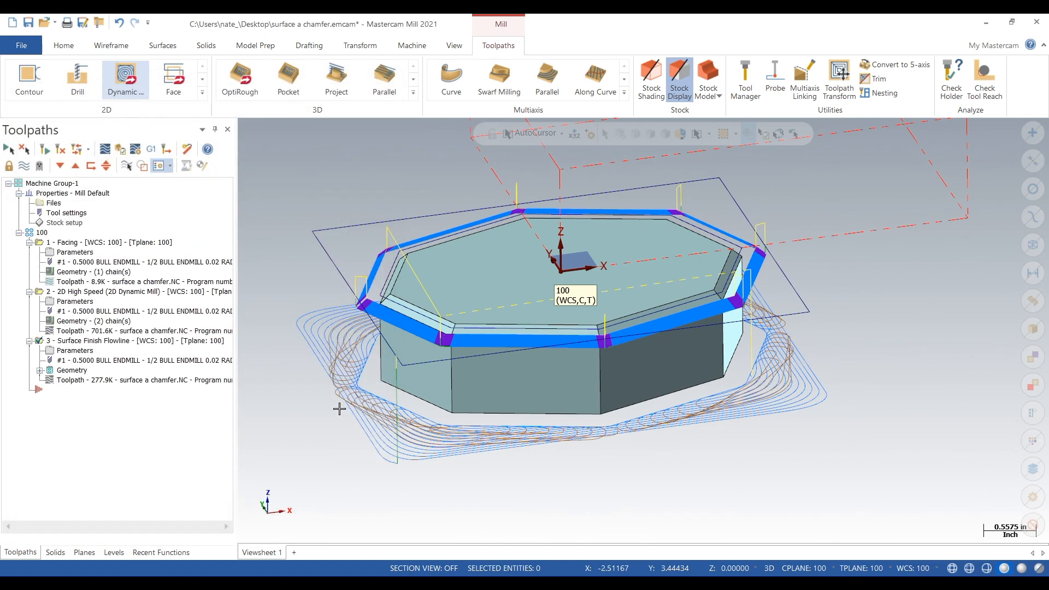
- Move the stock origin point to the center of the block's top face in the stock setup
click(64, 221)
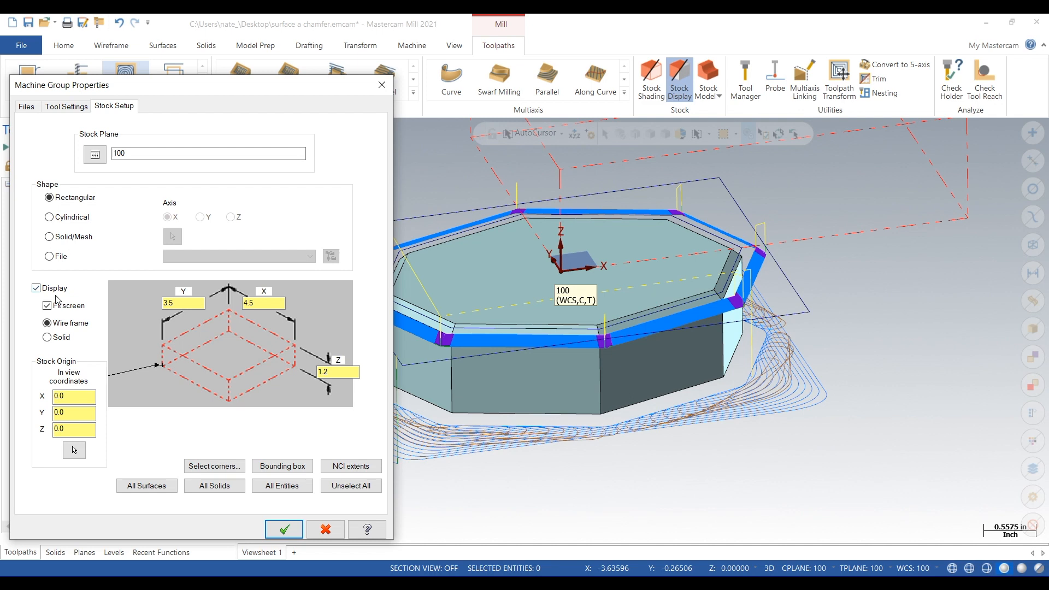
click(241, 353)
click(284, 529)
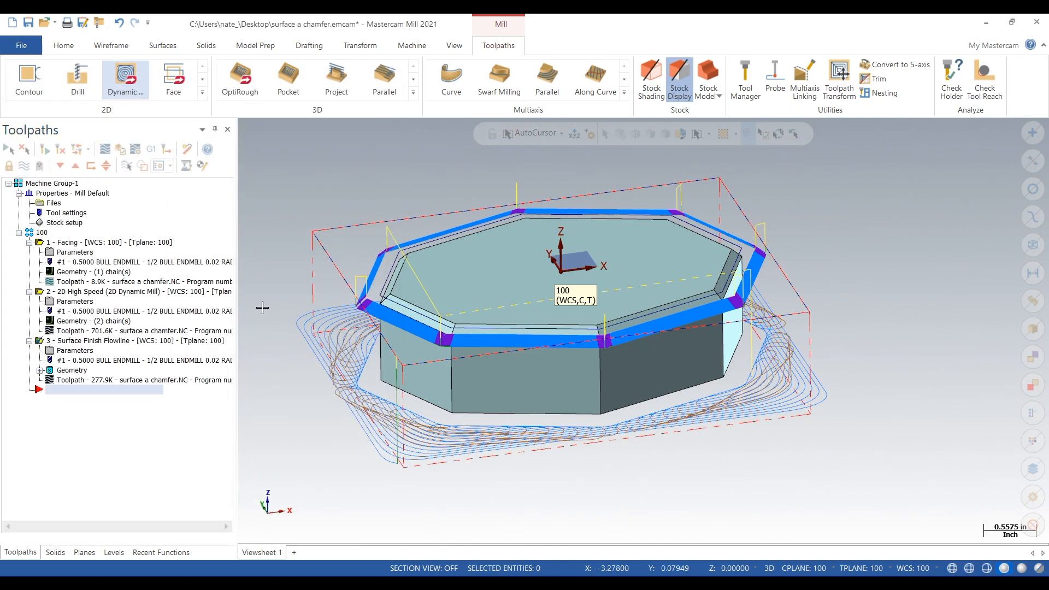
- Select all operations in toolpath group 100 and adjust the Z value of the stock origin
click(43, 233)
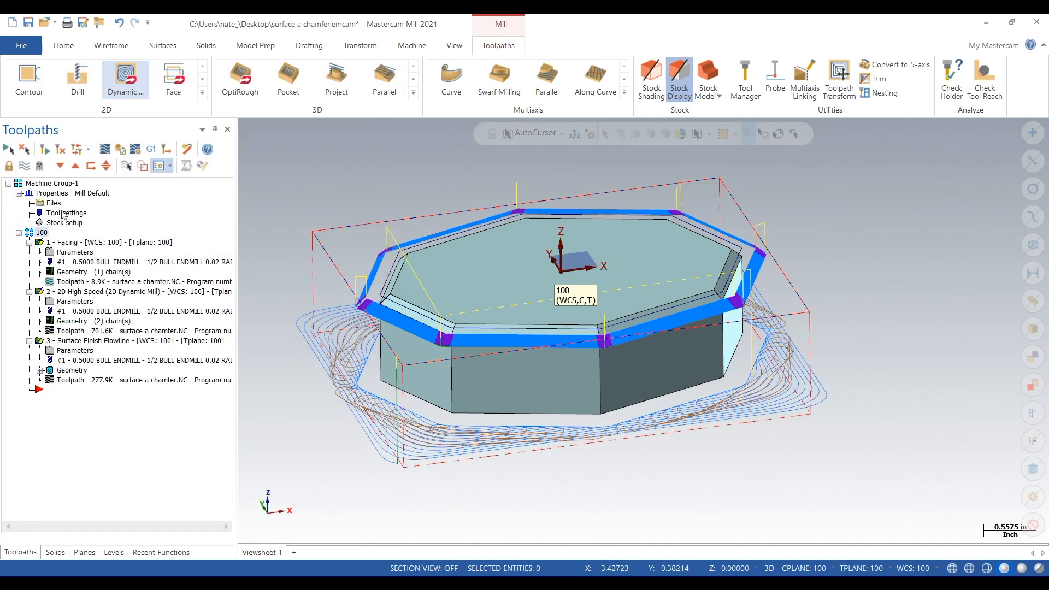
click(120, 151)
double_click(63, 223)
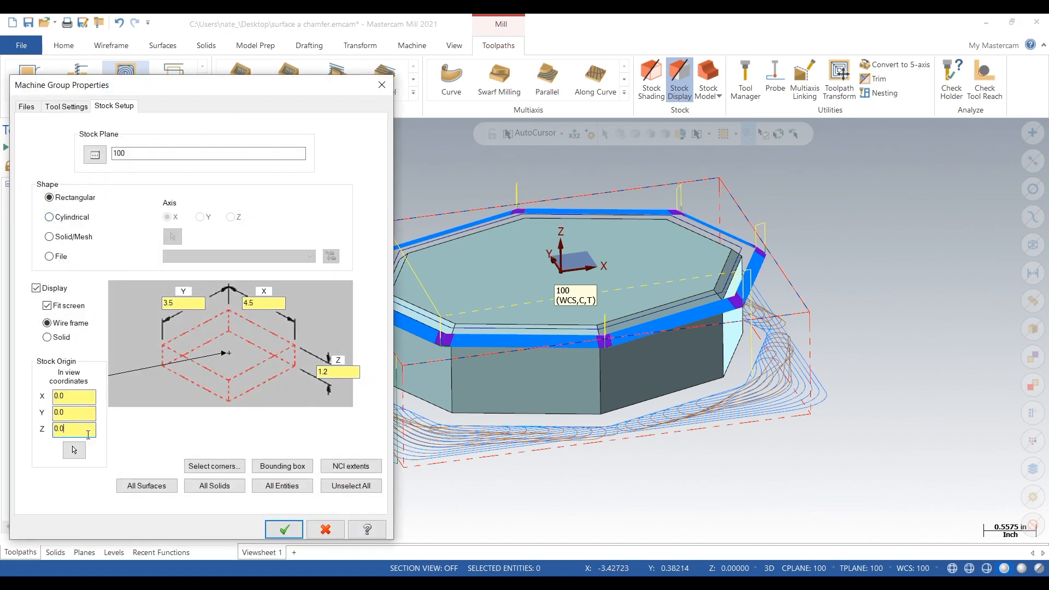
click(284, 529)
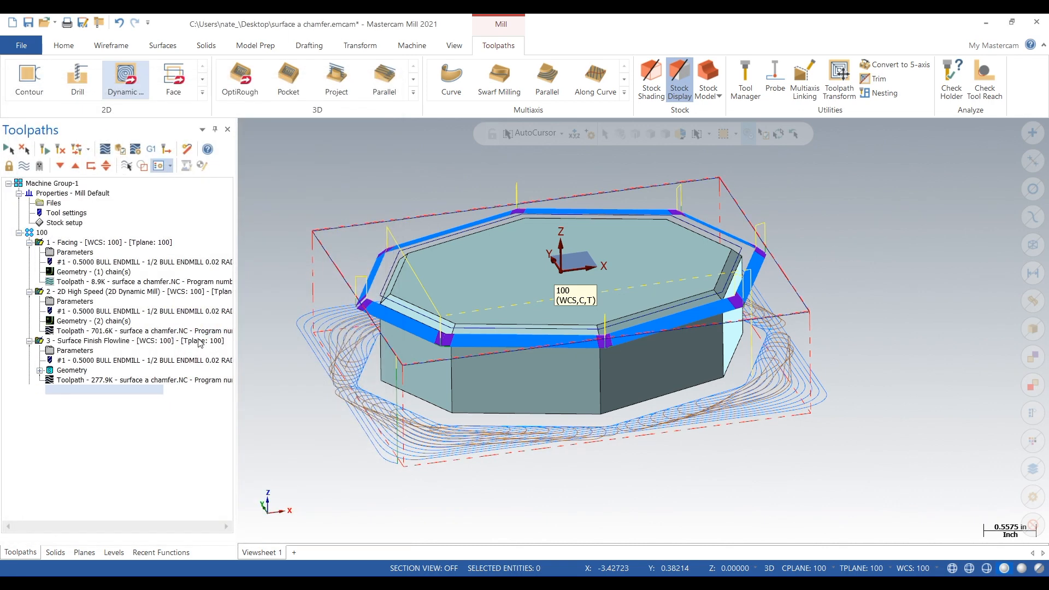
- Open the selected operations in Mastercam Simulator for verification and maximize the simulator window
click(121, 151)
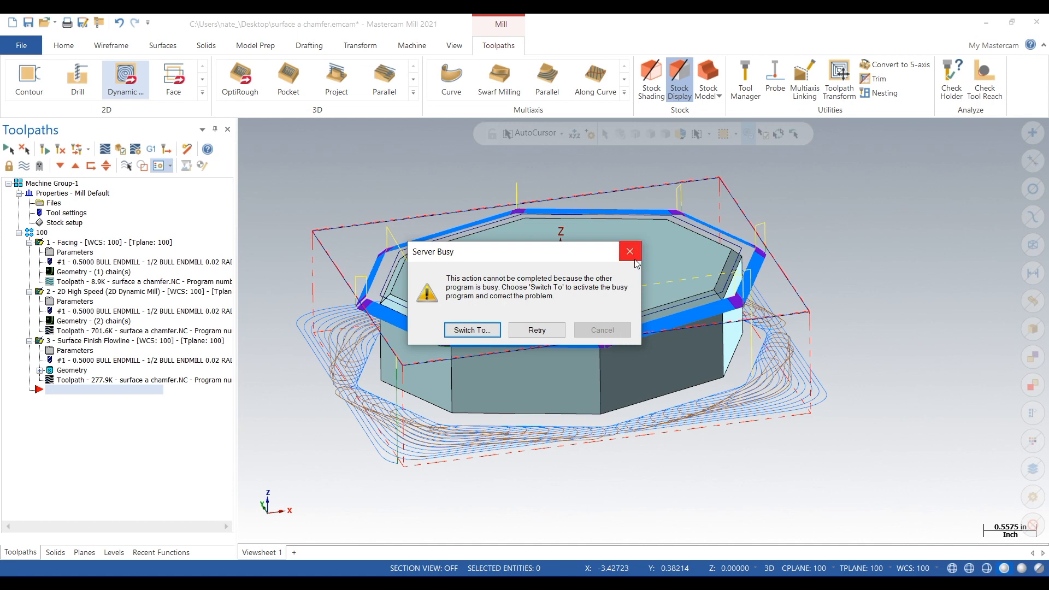
click(528, 331)
mouse_move(546, 580)
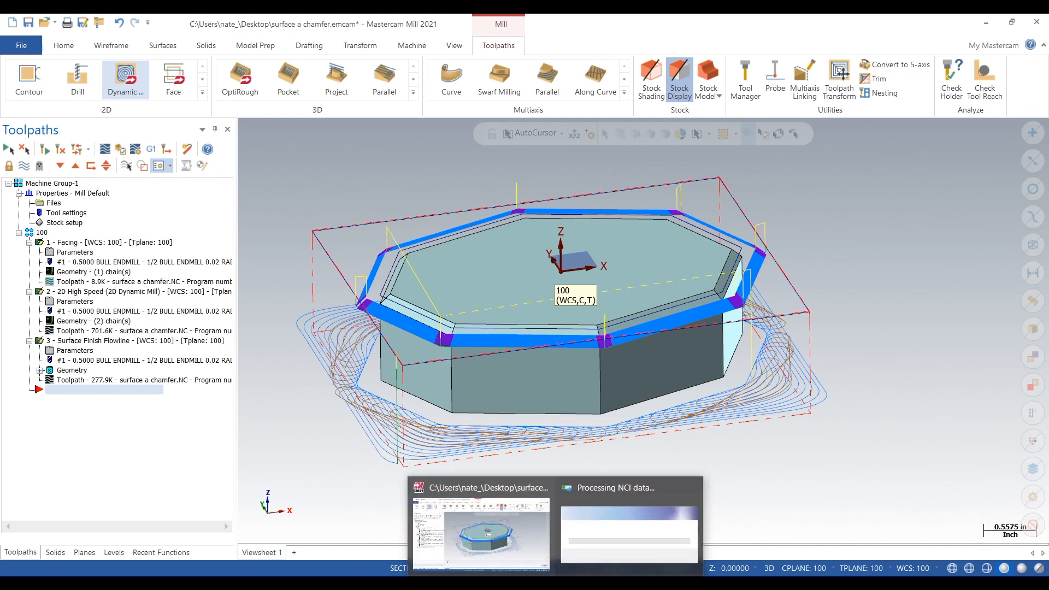
mouse_move(631, 511)
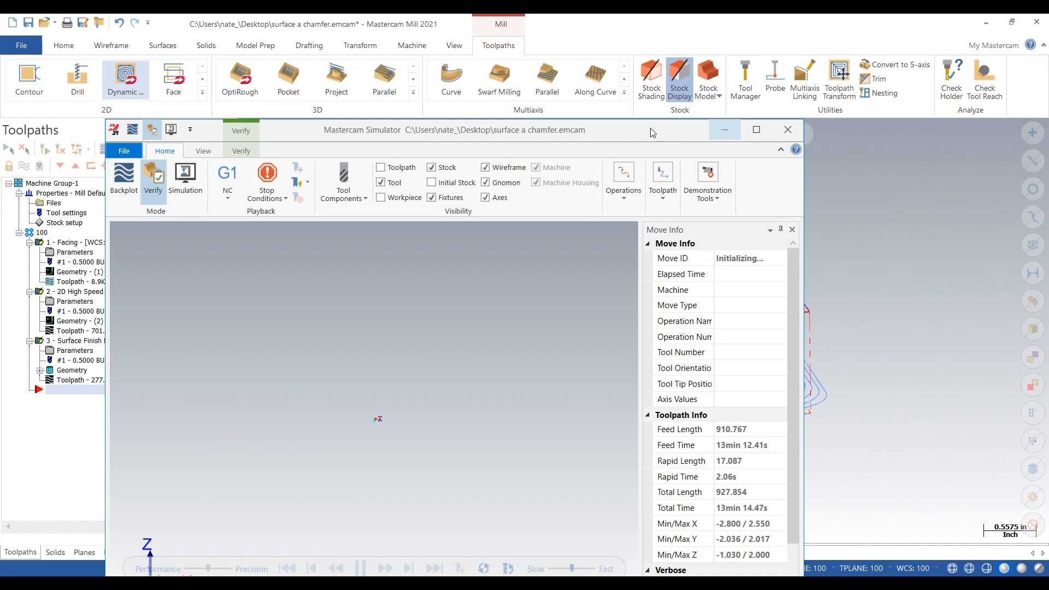
drag(650, 127, 758, 71)
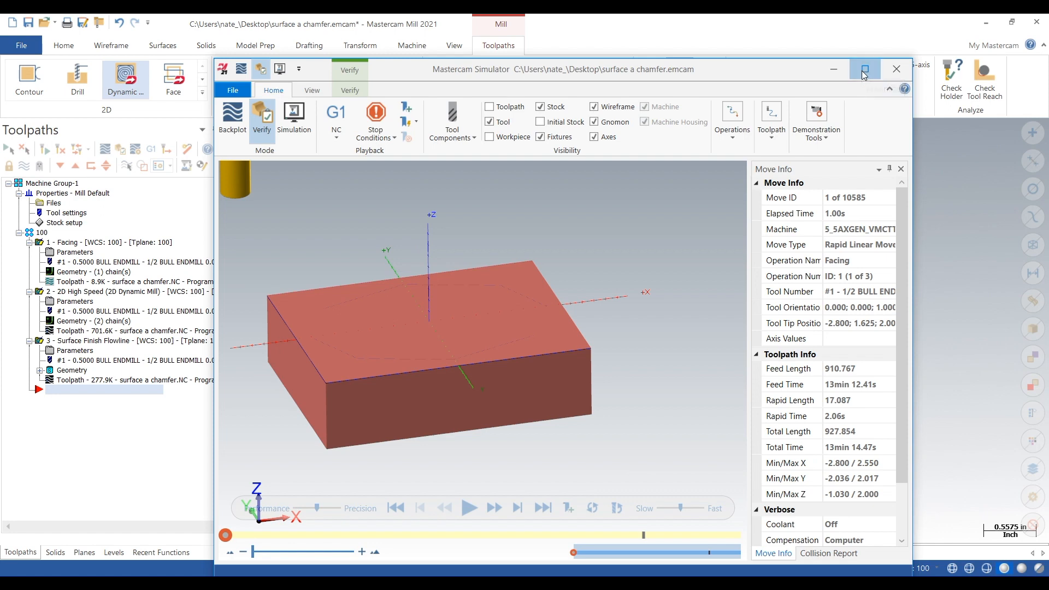
click(864, 70)
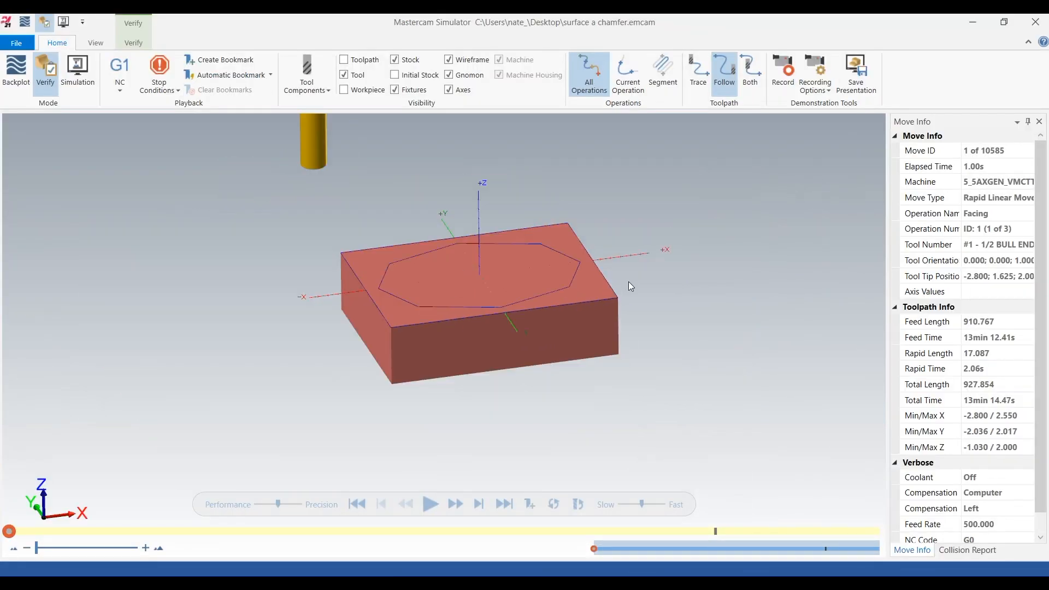
- Run the verification of all operations to the end and compare the machined stock with the workpiece, examining the chamfers and walls
click(429, 503)
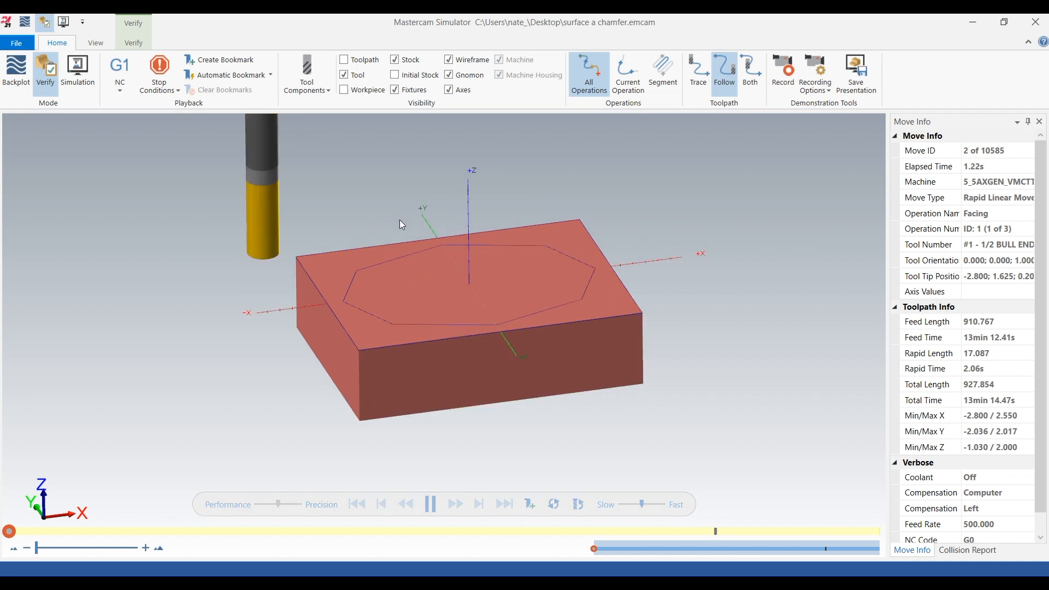
scroll(399, 218, up, 2)
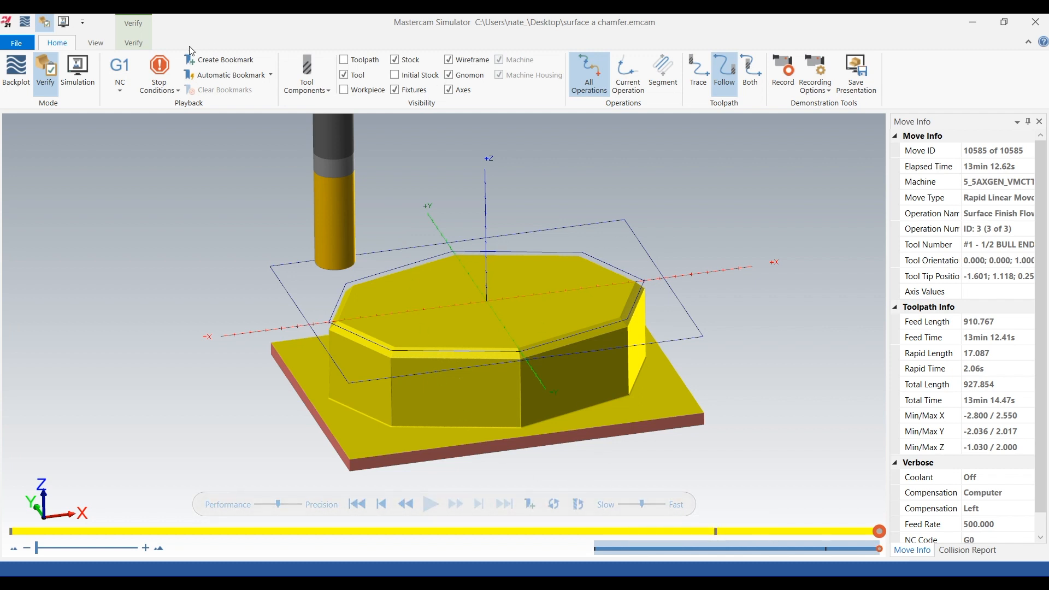
click(133, 44)
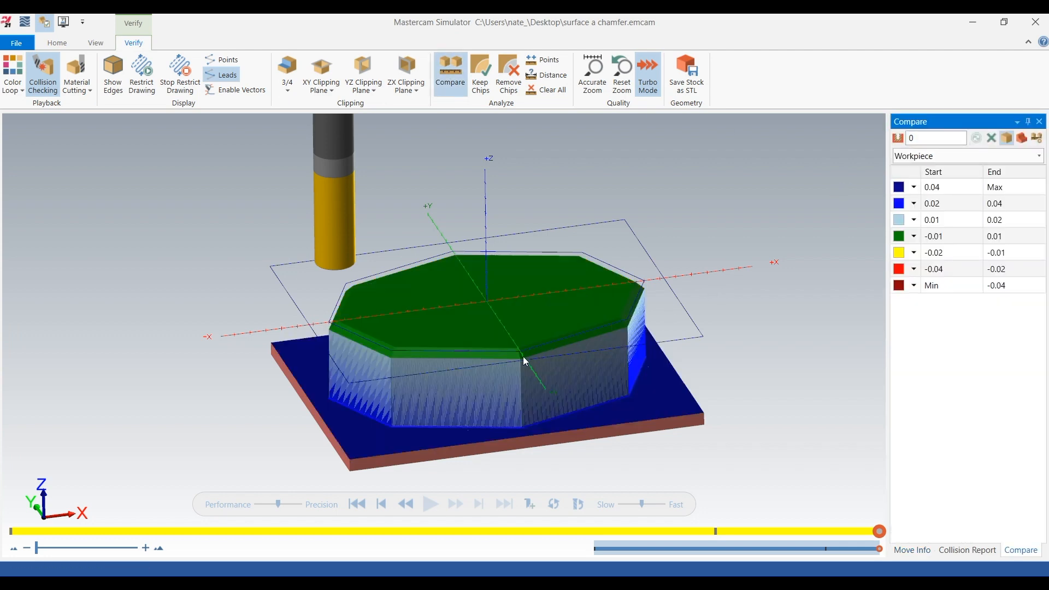
scroll(523, 356, up, 5)
scroll(475, 302, down, 3)
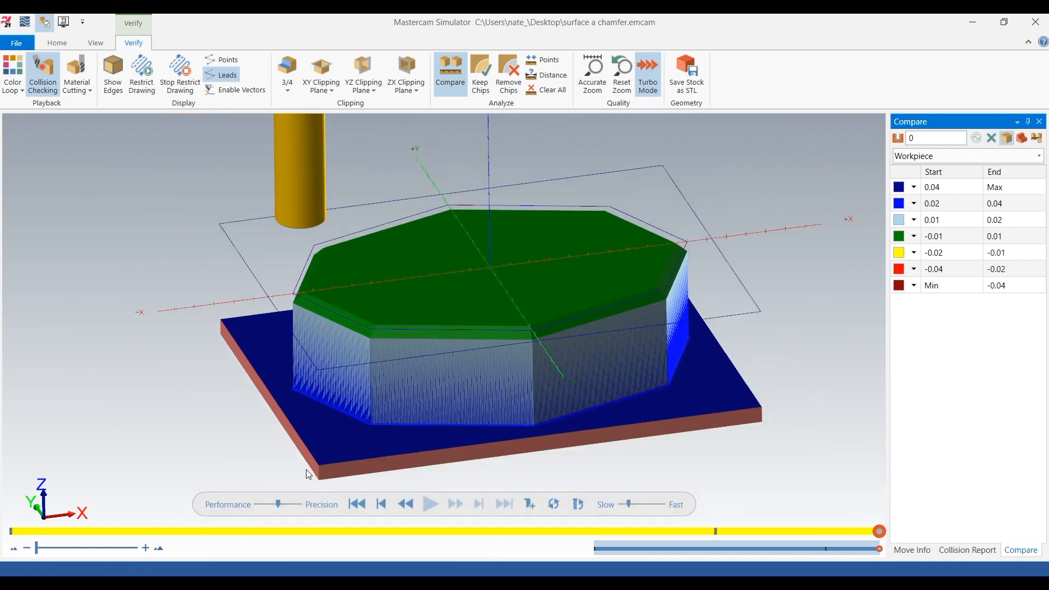
- Rewind the verification and replay all operations from the start at a slower speed
click(358, 503)
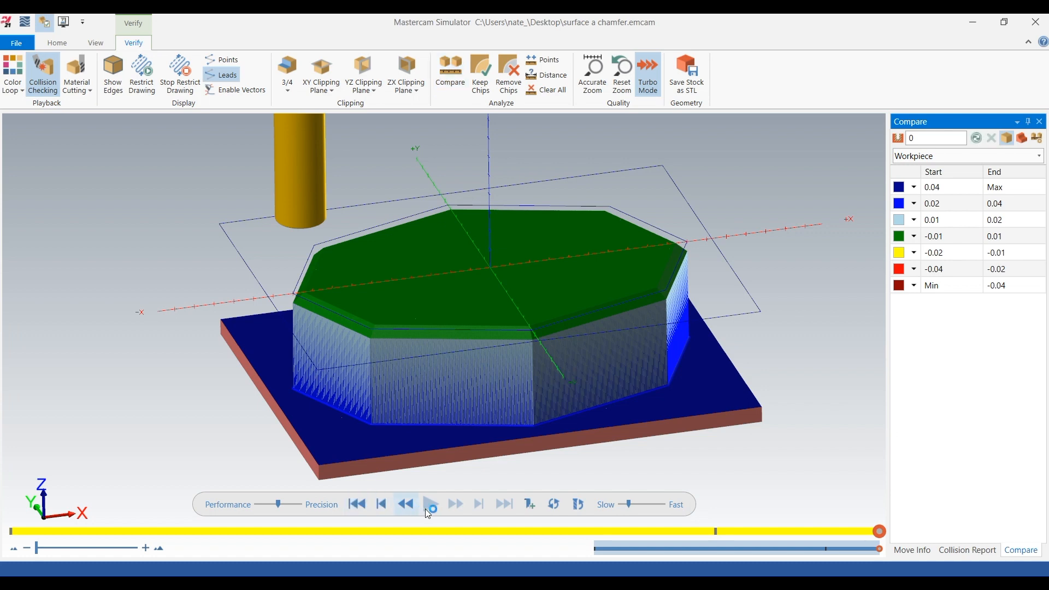
click(429, 503)
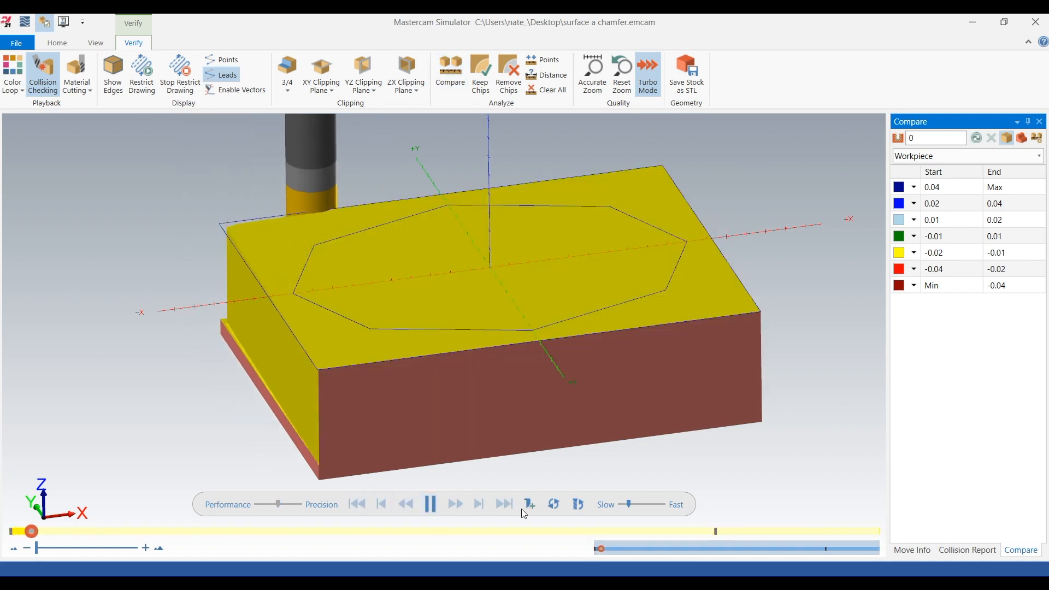
- Follow the replay through the roughing passes and slow the playback speed for the Flowline chamfer cuts
scroll(673, 339, down, 2)
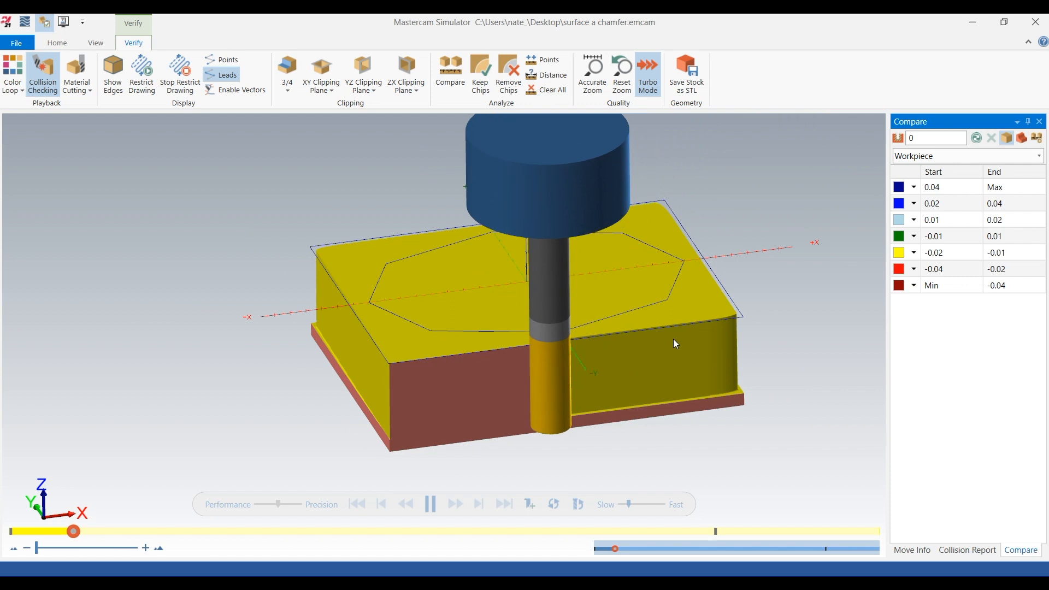
scroll(497, 269, up, 2)
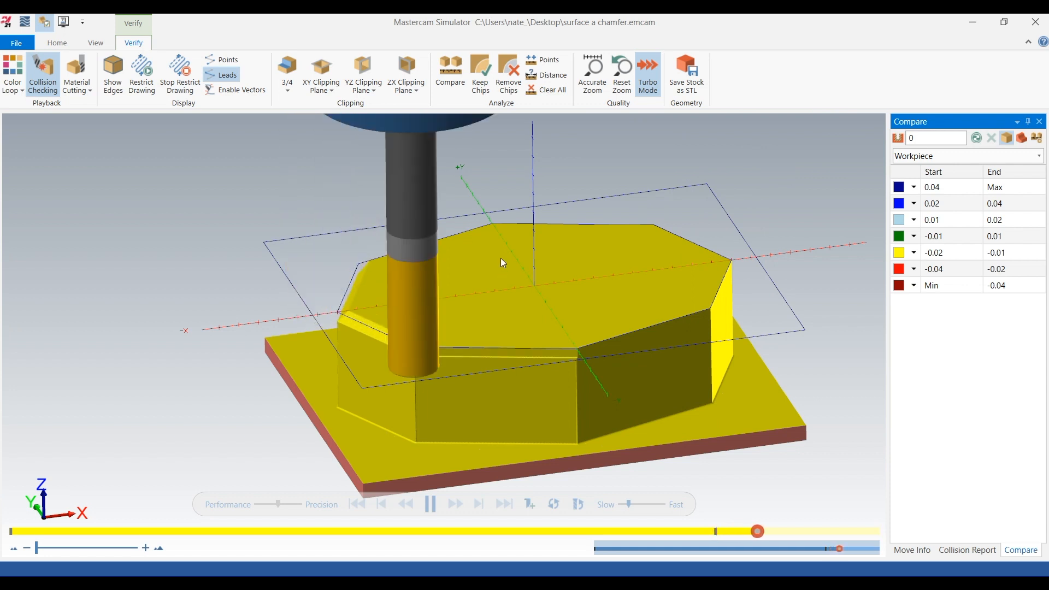
drag(627, 504, 622, 505)
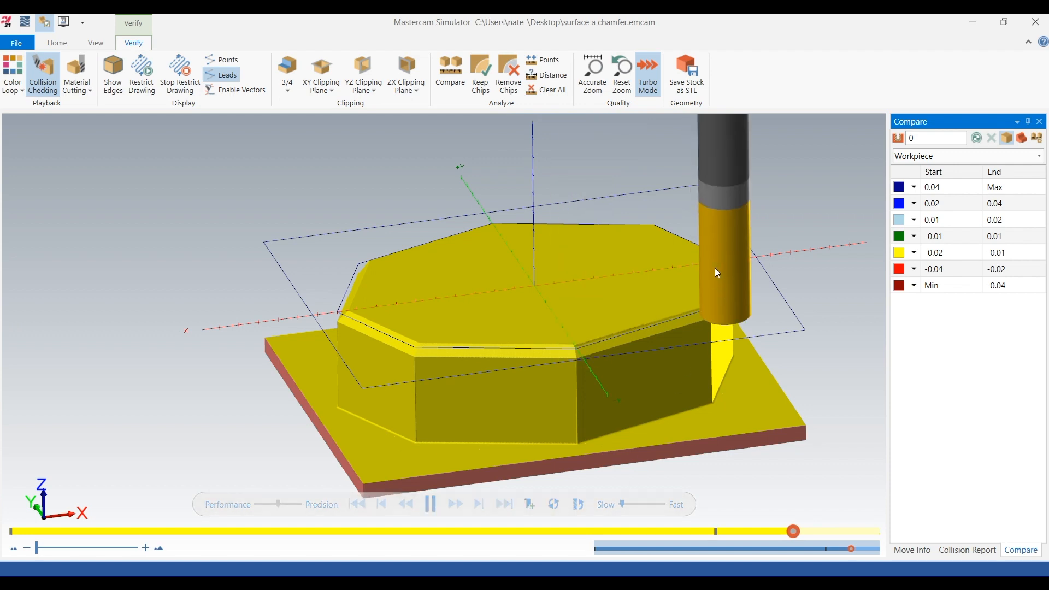
- Examine up close how the bull endmill steps along the chamfered edges during the Flowline finishing replay
mouse_move(742, 269)
middle_down()
mouse_move(723, 269)
mouse_move(703, 319)
mouse_move(759, 263)
middle_up()
scroll(763, 325, up, 4)
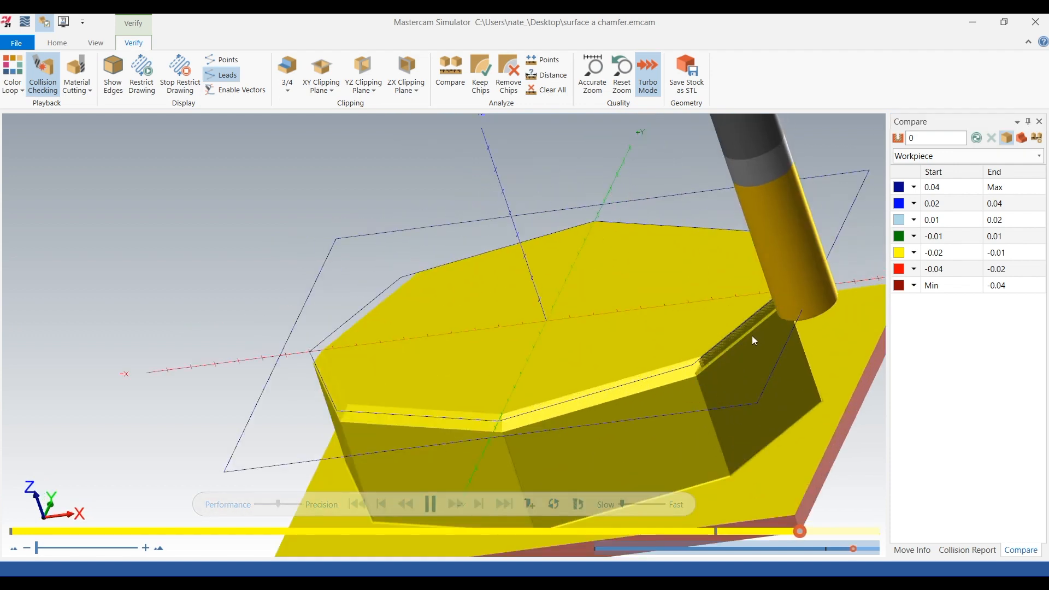
scroll(752, 328, up, 3)
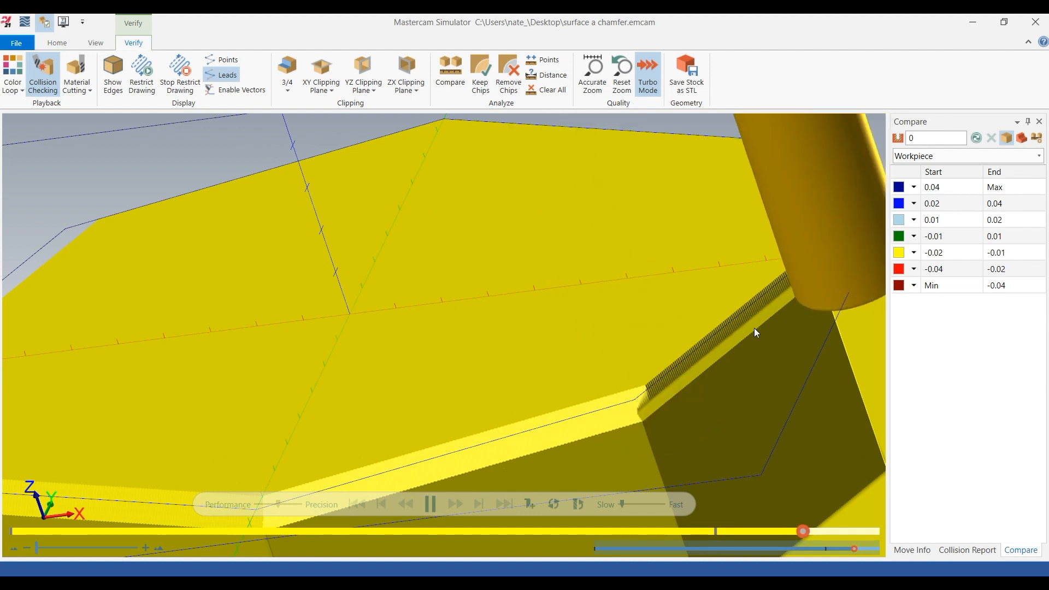
scroll(754, 329, down, 5)
middle_drag(793, 320, 758, 255)
scroll(738, 314, up, 3)
mouse_move(731, 319)
middle_down()
mouse_move(740, 310)
mouse_move(737, 321)
middle_up()
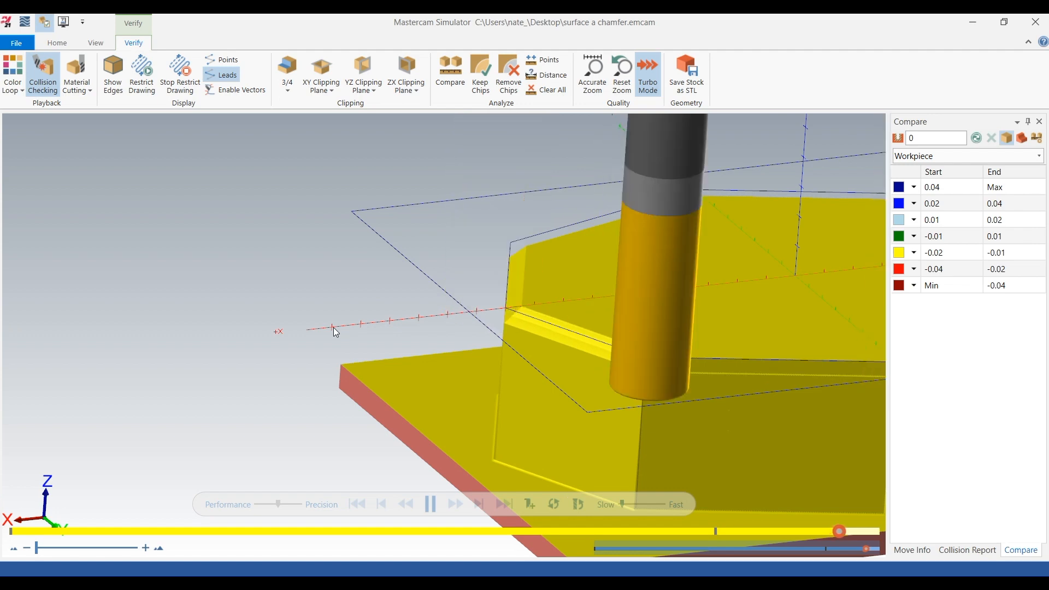
scroll(334, 327, down, 4)
scroll(568, 342, up, 2)
scroll(568, 342, up, 4)
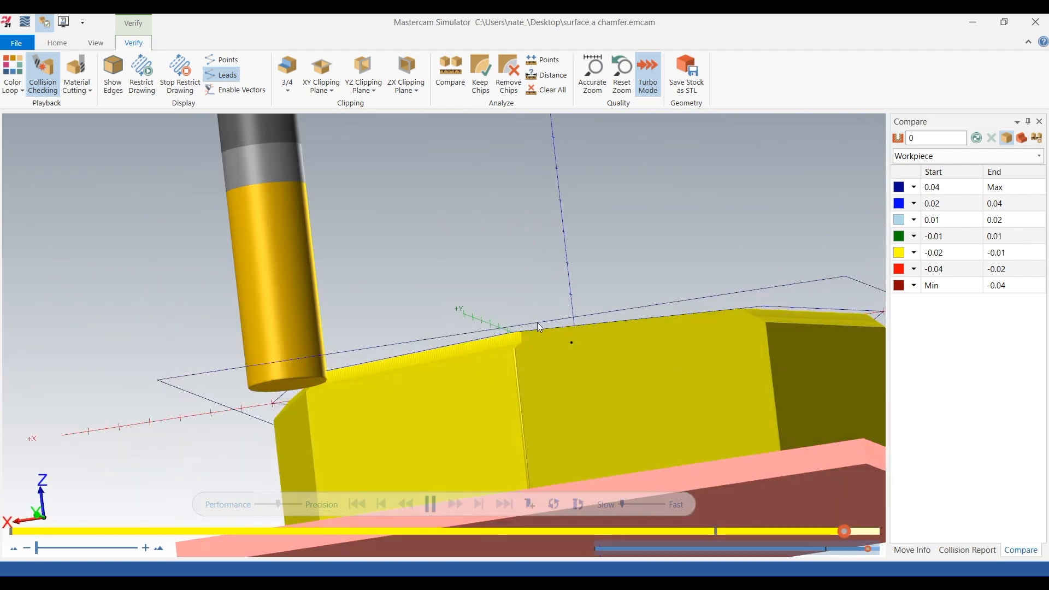
middle_drag(536, 323, 531, 338)
scroll(414, 277, up, 3)
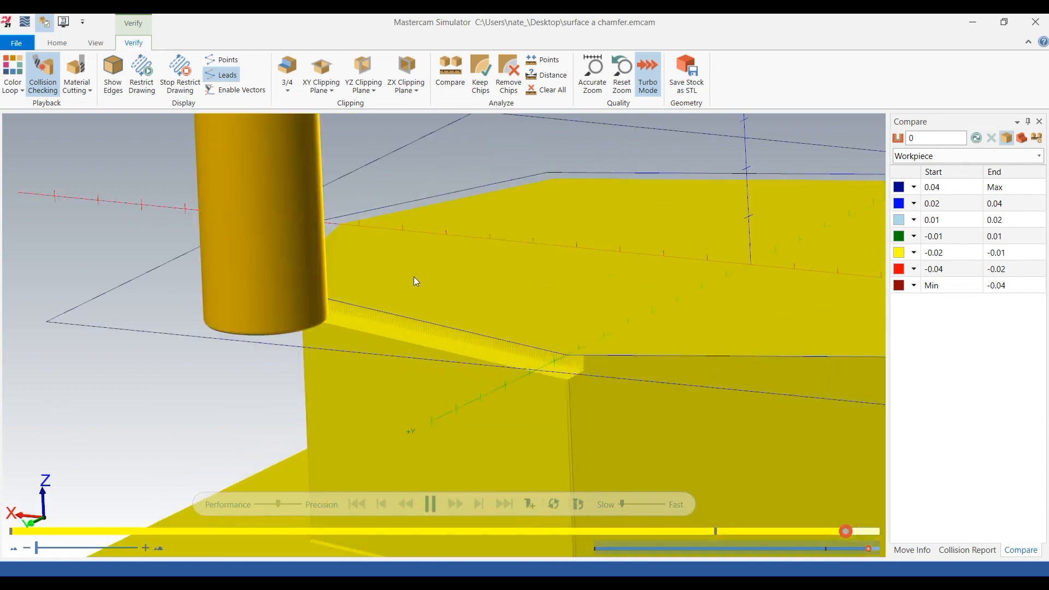
middle_drag(456, 299, 451, 308)
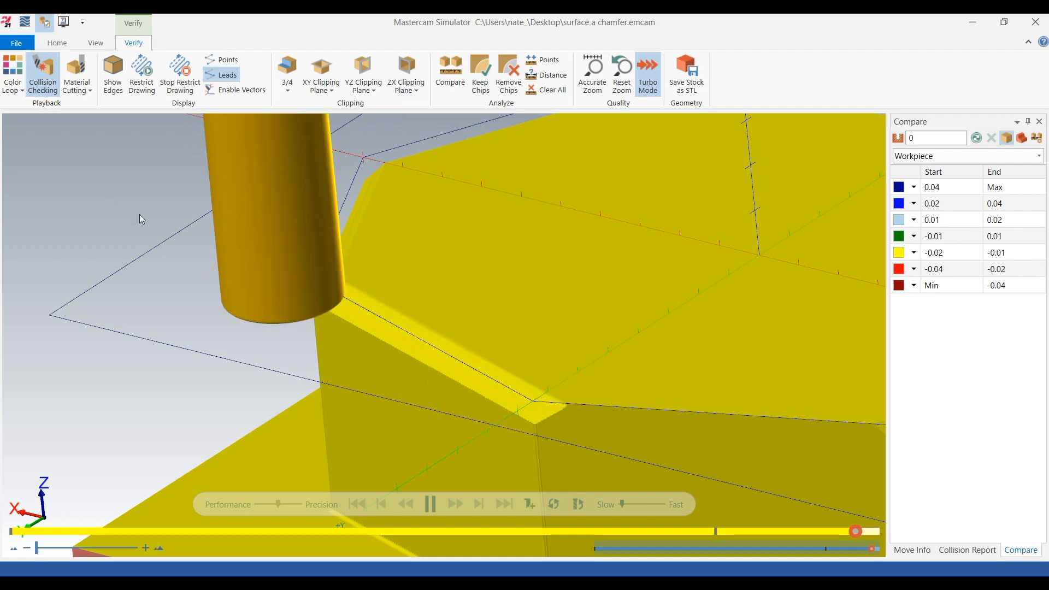
- Follow the last chamfer passes to the end of the replay and inspect the corners and the whole machined octagon
scroll(252, 258, down, 3)
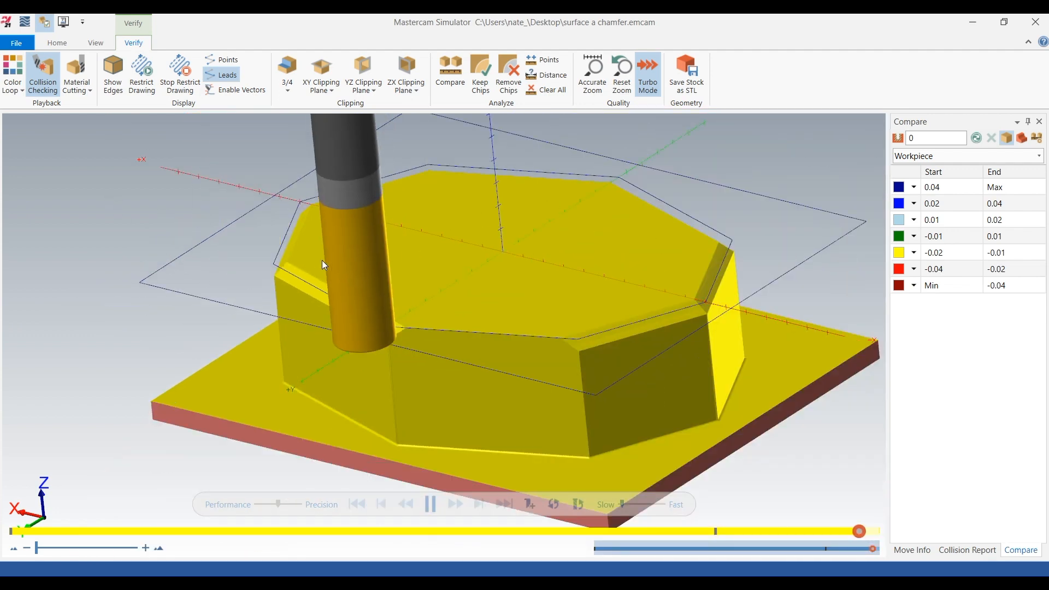
scroll(534, 352, up, 3)
mouse_move(560, 346)
middle_down()
mouse_move(573, 330)
mouse_move(550, 349)
middle_up()
scroll(562, 378, down, 2)
scroll(656, 316, up, 2)
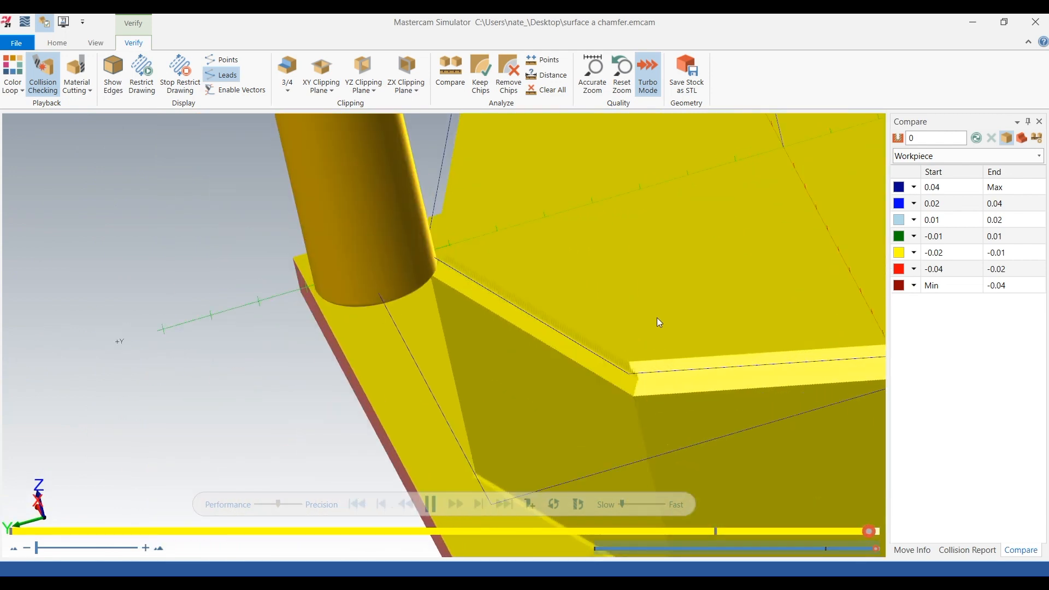
scroll(633, 355, down, 4)
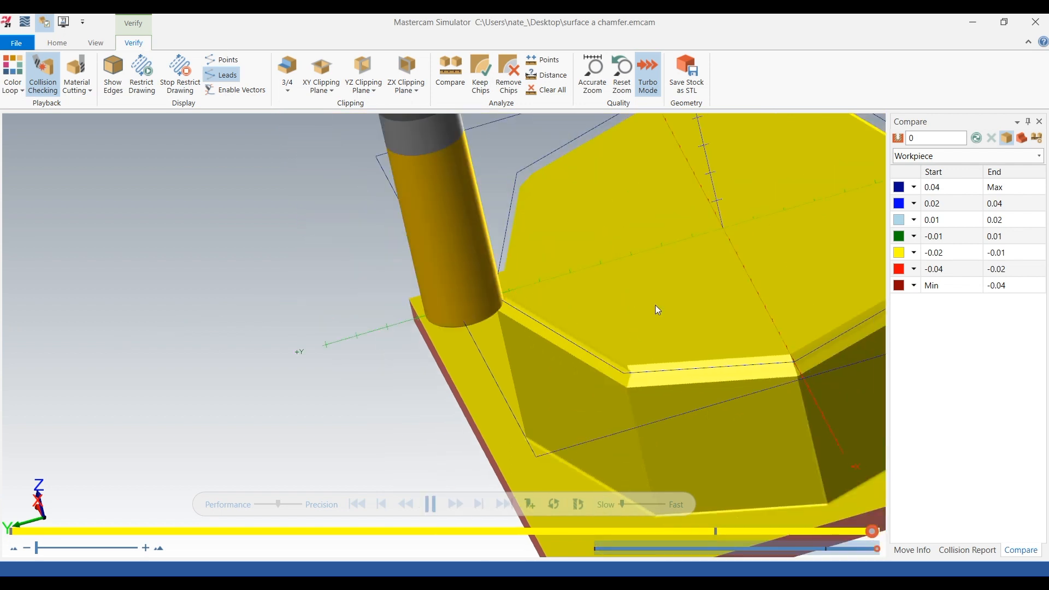
scroll(672, 284, up, 4)
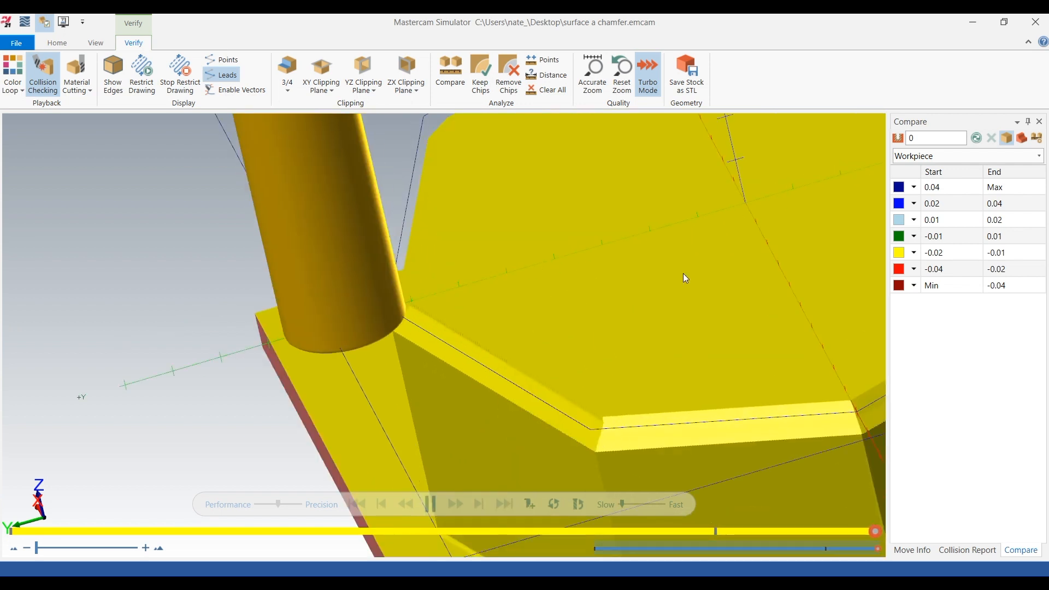
scroll(453, 359, down, 2)
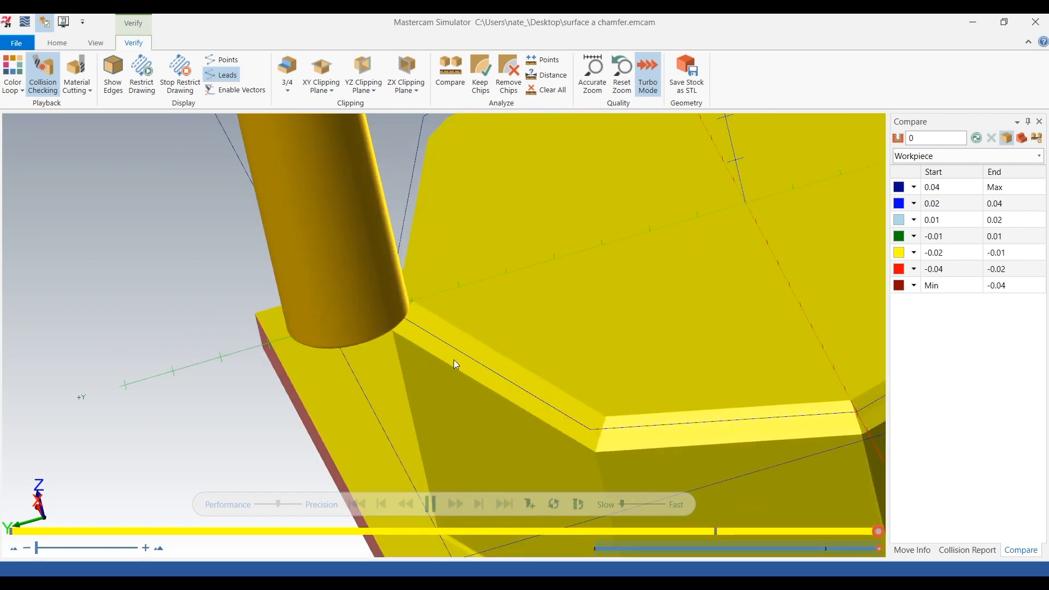
scroll(456, 364, down, 2)
middle_drag(455, 362, 679, 377)
scroll(622, 319, down, 2)
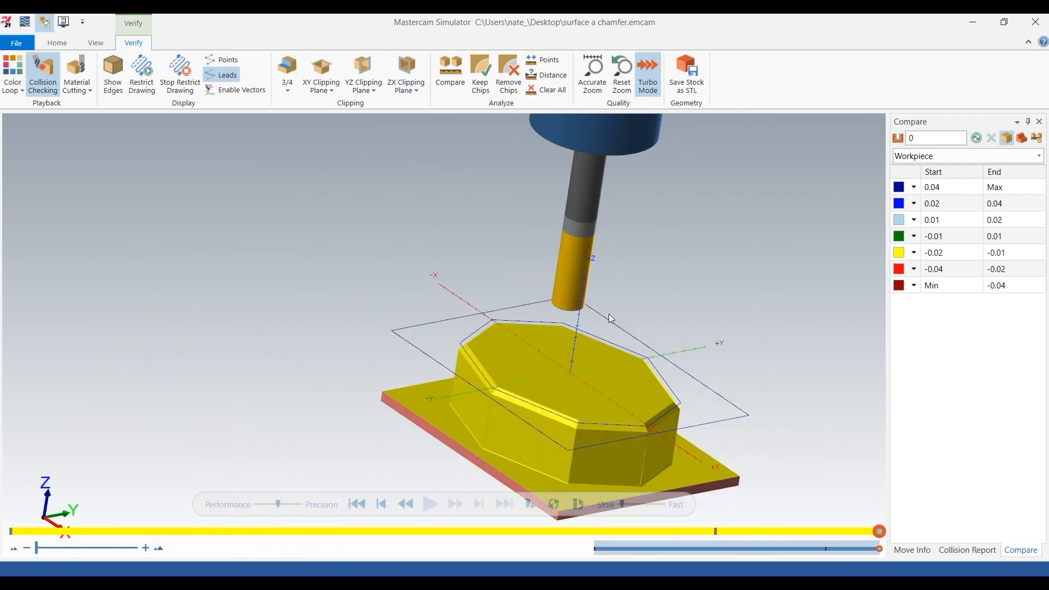
scroll(608, 414, up, 2)
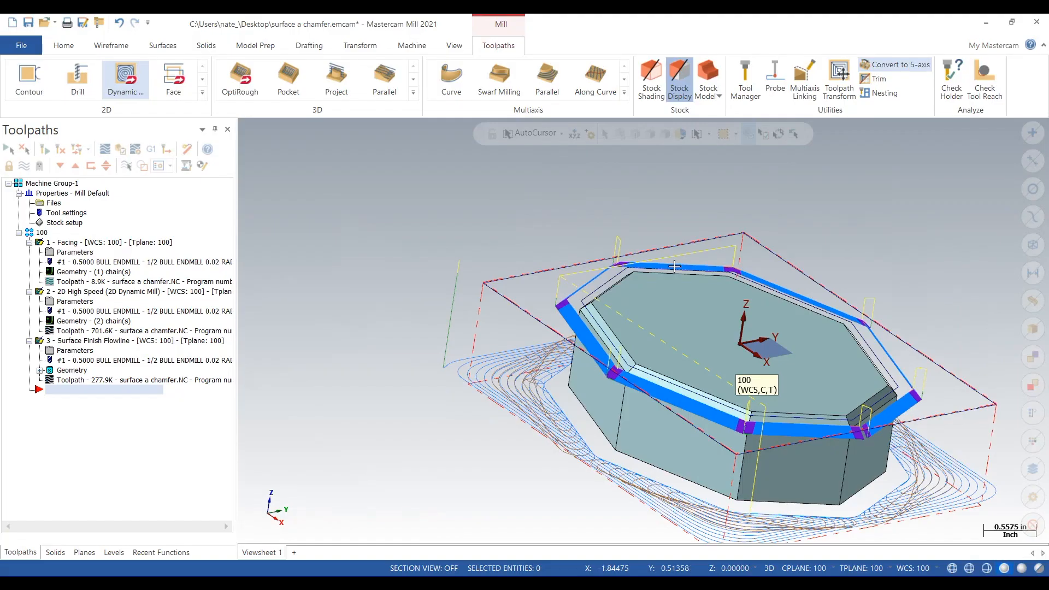
- Return to Mastercam Mill and review the toolpaths around the octagonal part from the opposite side
middle_drag(727, 349, 899, 269)
scroll(899, 269, down, 5)
scroll(906, 267, up, 4)
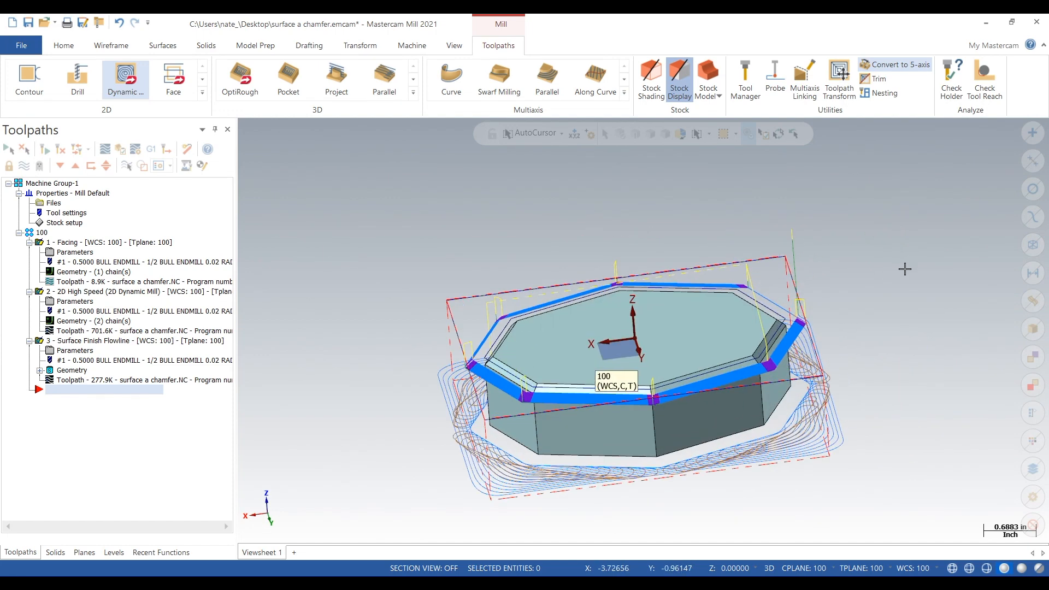